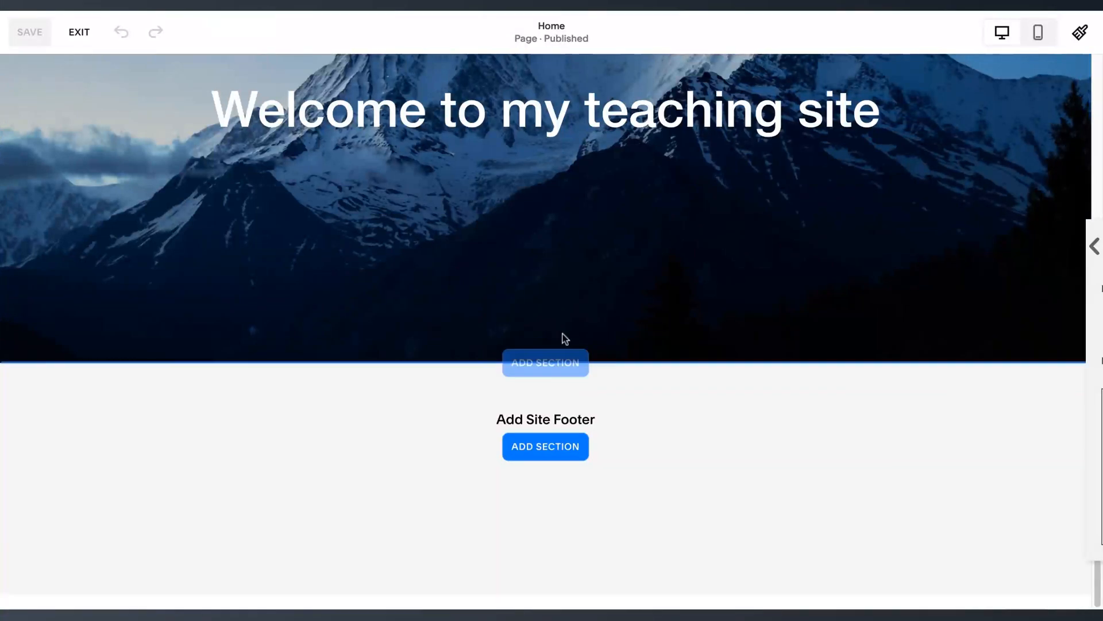
Add the centred three-column "Our Services" section with a Book Now button, from the Services layouts, below the welcome banner
{"action": "left_click", "coordinate": [547, 367]}
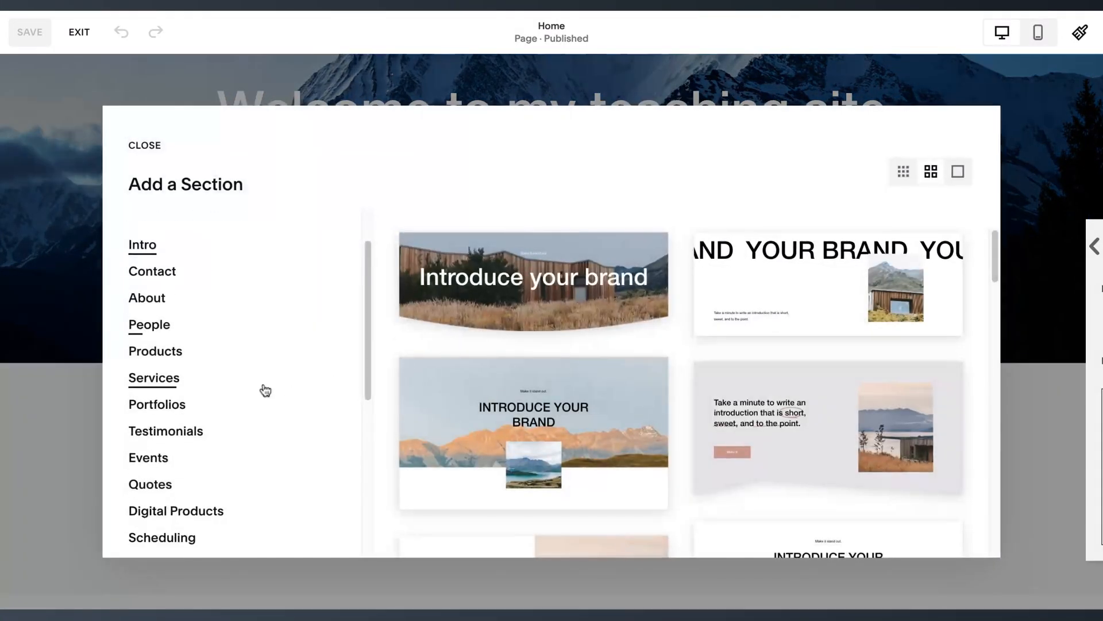
{"action": "left_click", "coordinate": [154, 378]}
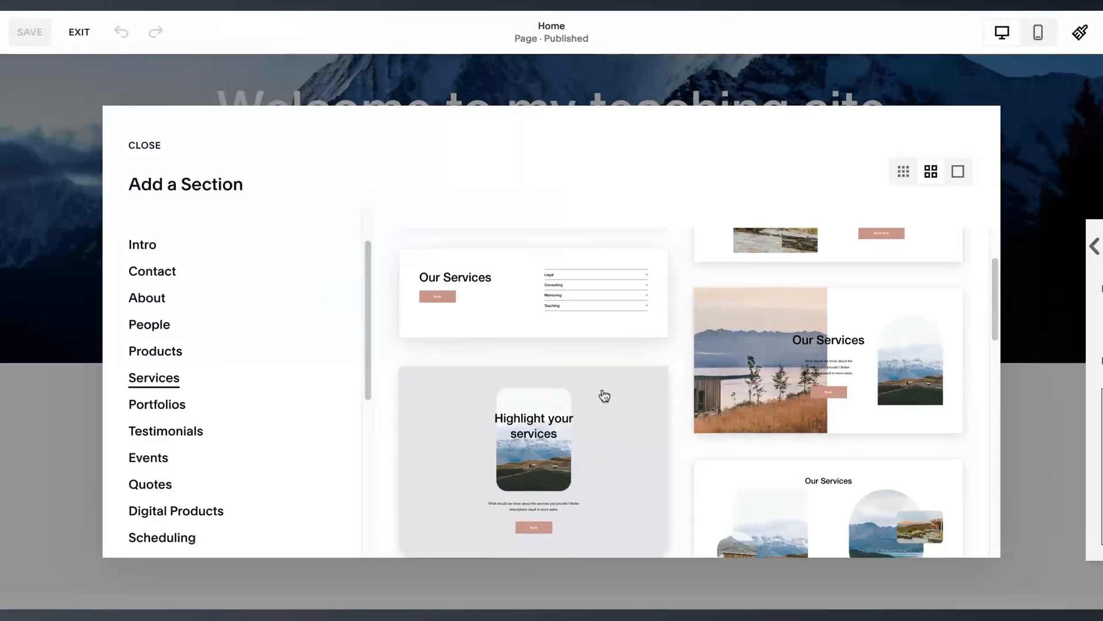
{"action": "scroll", "coordinate": [605, 396], "scroll_direction": "down", "scroll_amount": 10}
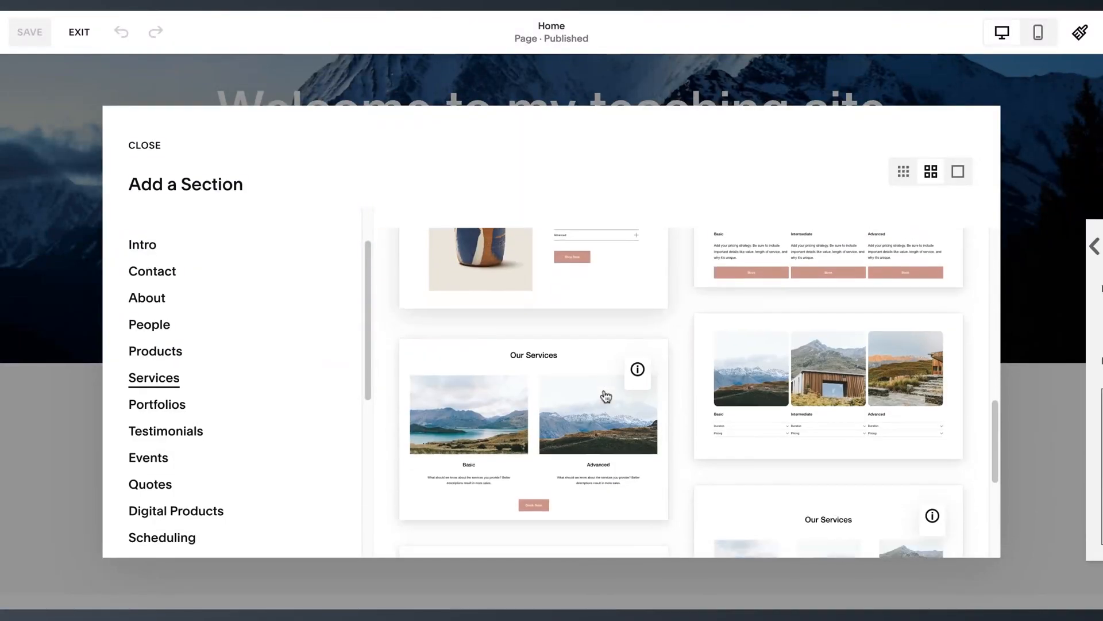
{"action": "scroll", "coordinate": [606, 396], "scroll_direction": "down", "scroll_amount": 4}
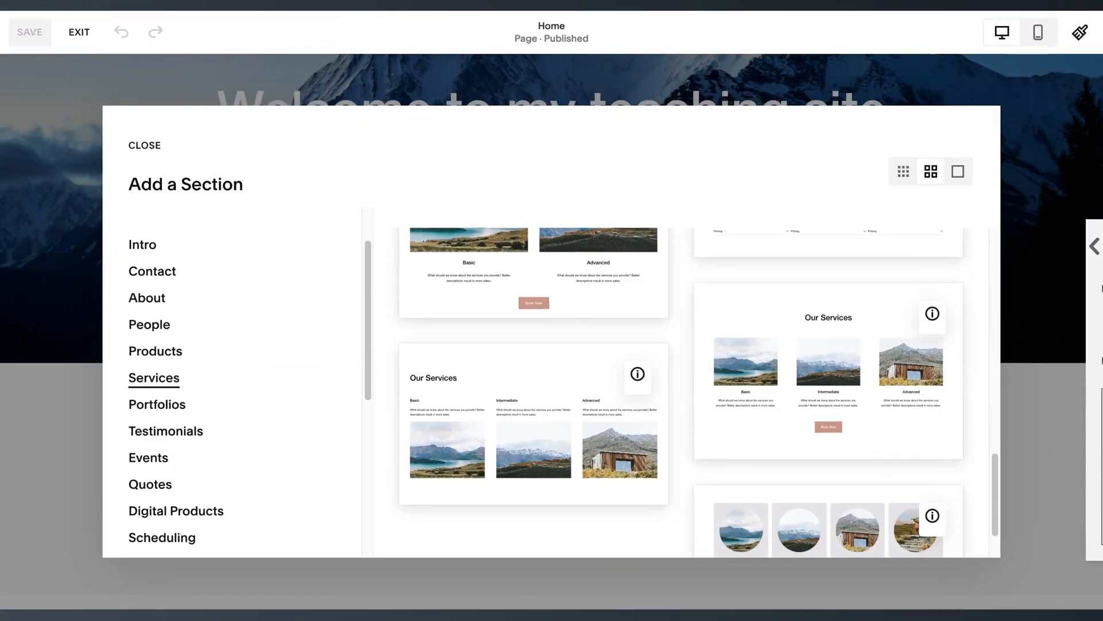
{"action": "scroll", "coordinate": [606, 397], "scroll_direction": "down", "scroll_amount": 1}
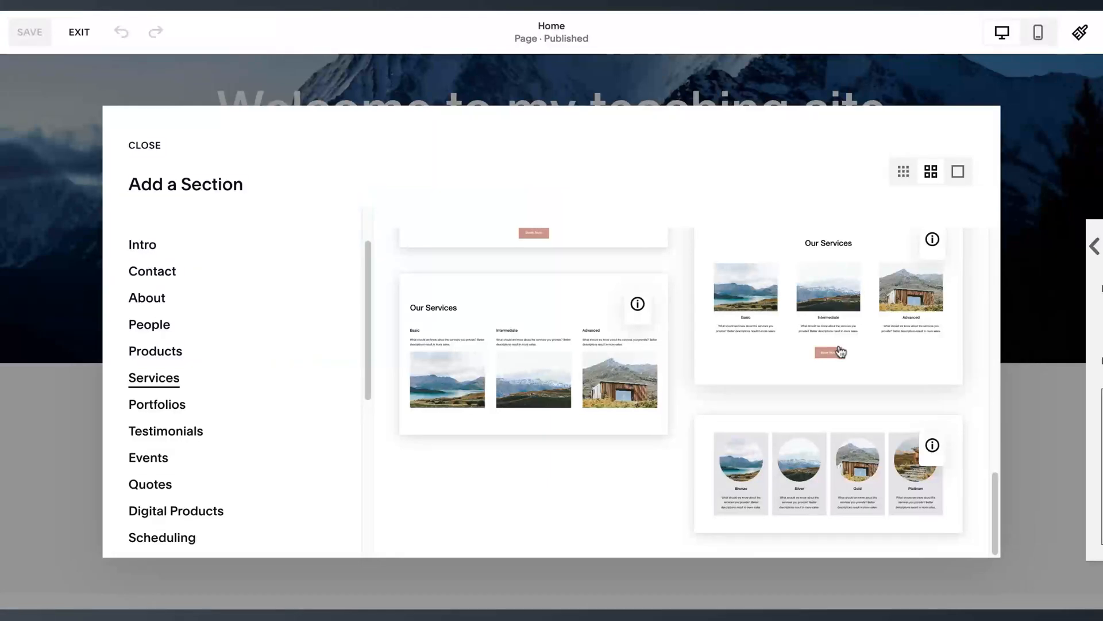
{"action": "left_click", "coordinate": [829, 314]}
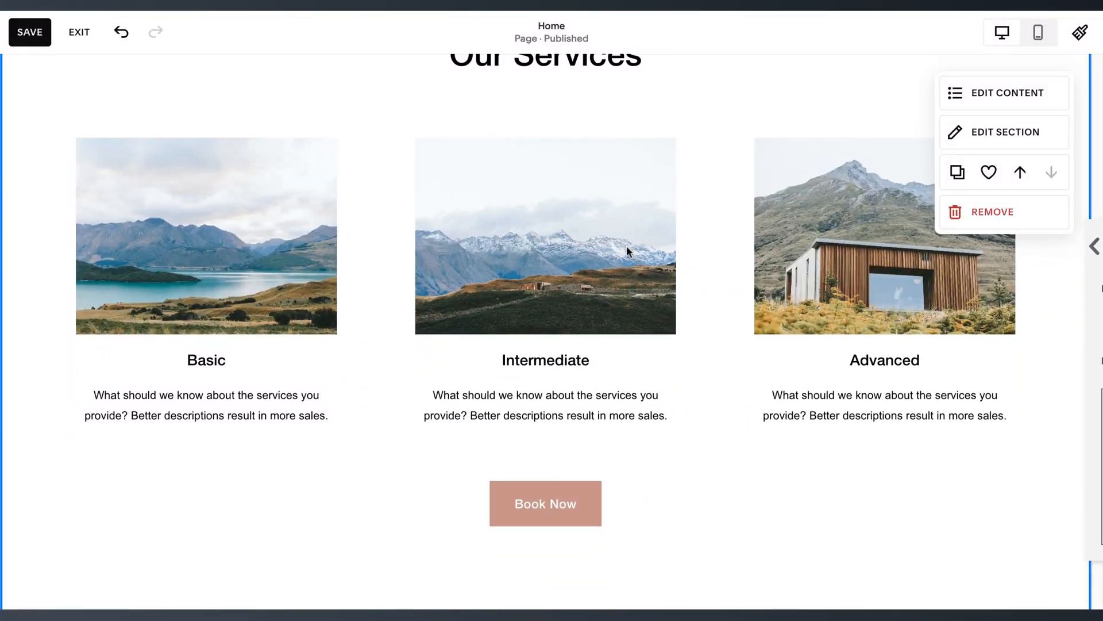
Change the Our Services section's color theme to Light 1
{"action": "scroll", "coordinate": [638, 270], "scroll_direction": "up", "scroll_amount": 2}
{"action": "scroll", "coordinate": [588, 216], "scroll_direction": "up", "scroll_amount": 3}
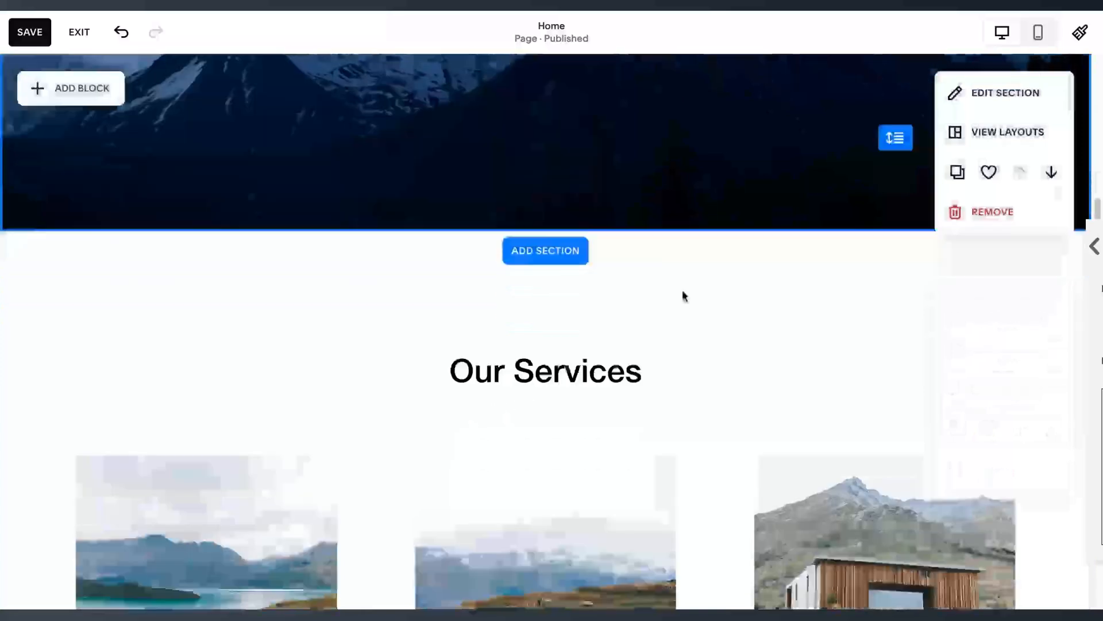
{"action": "scroll", "coordinate": [716, 295], "scroll_direction": "down", "scroll_amount": 2}
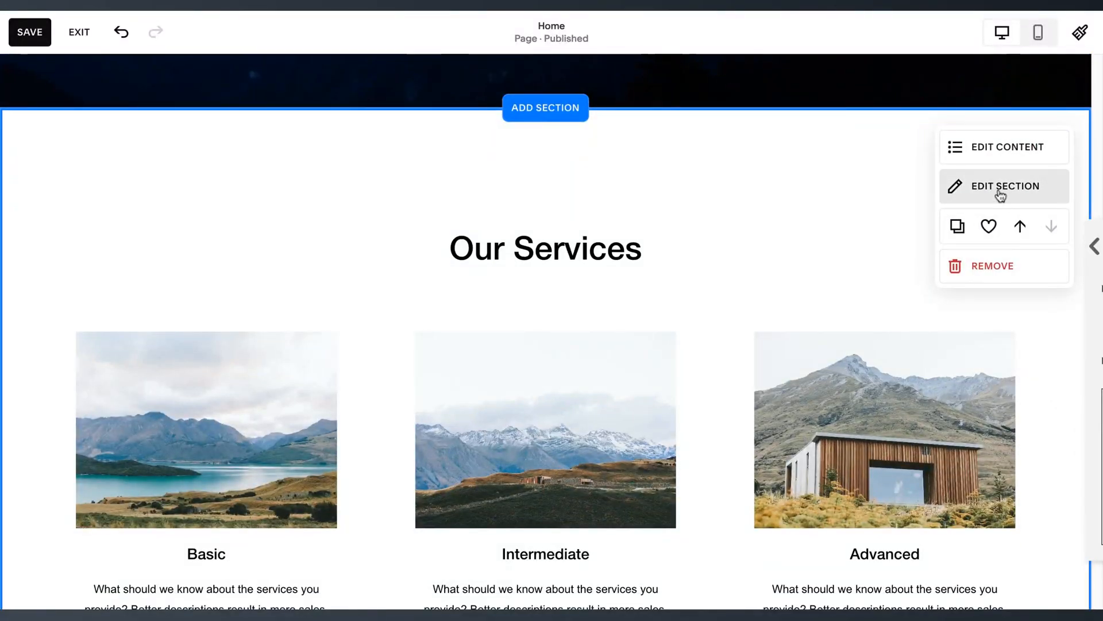
{"action": "left_click", "coordinate": [969, 193]}
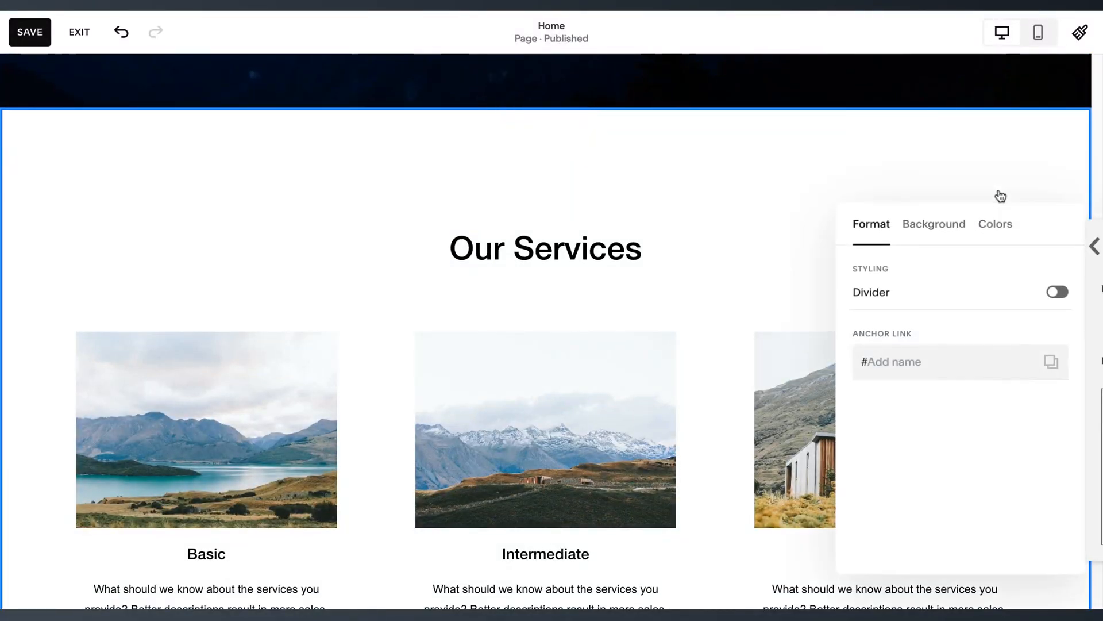
{"action": "left_click", "coordinate": [1000, 229]}
{"action": "scroll", "coordinate": [988, 297], "scroll_direction": "down", "scroll_amount": 3}
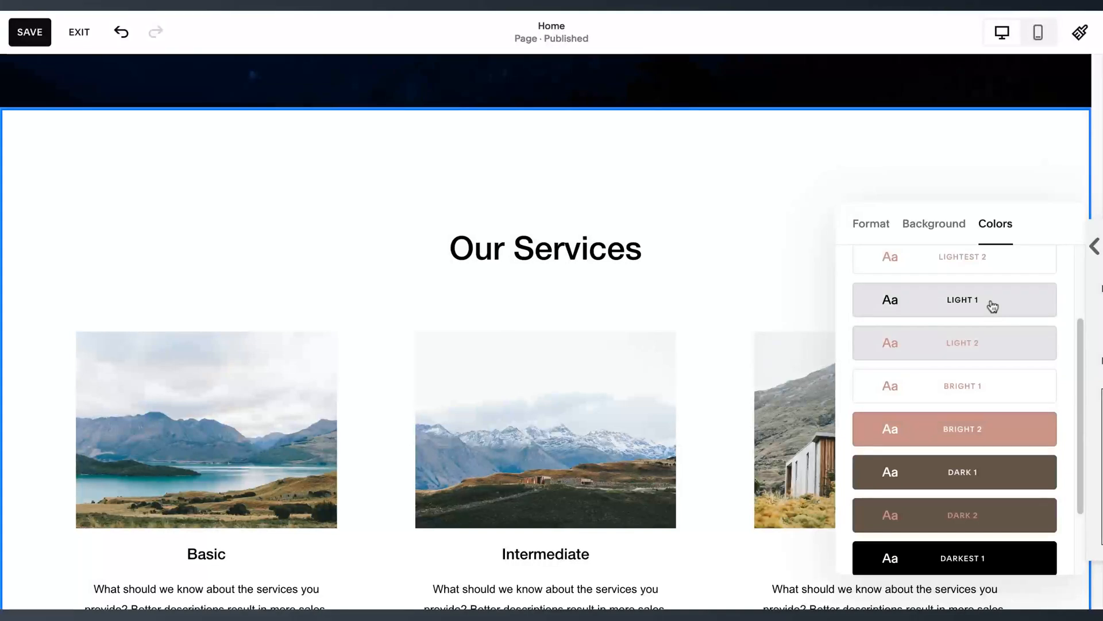
{"action": "scroll", "coordinate": [998, 336], "scroll_direction": "up", "scroll_amount": 3}
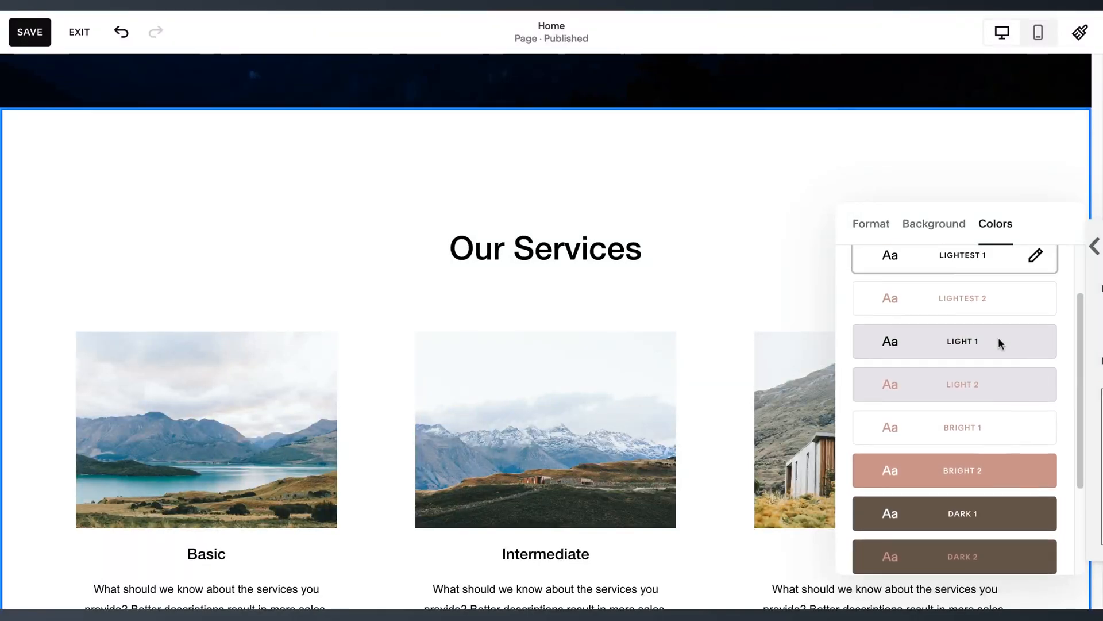
{"action": "left_click", "coordinate": [976, 382]}
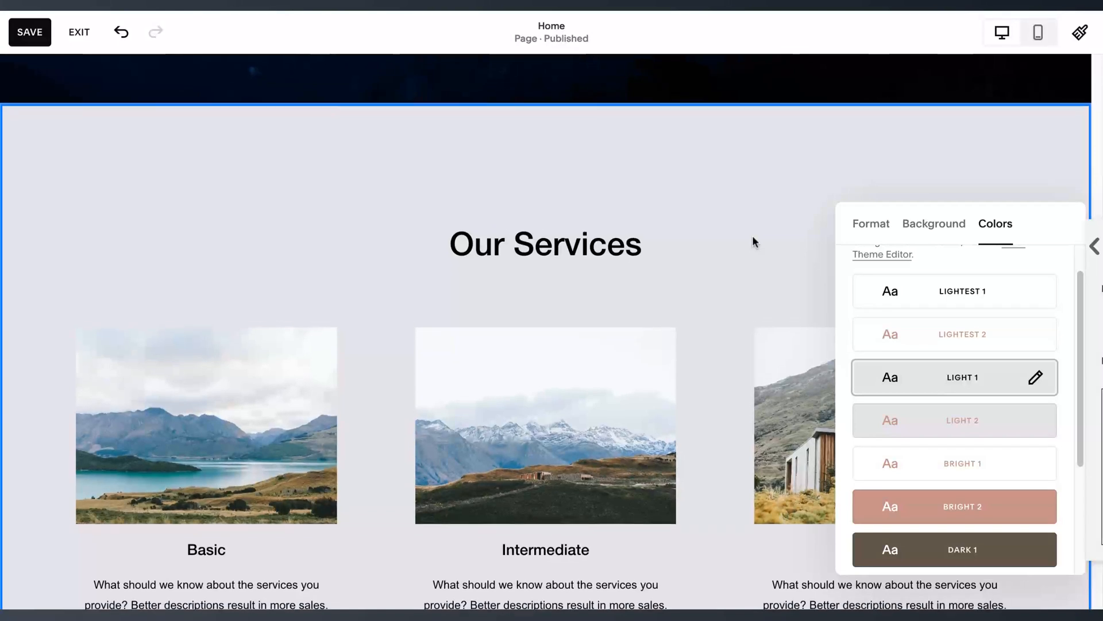
{"action": "scroll", "coordinate": [757, 173], "scroll_direction": "up", "scroll_amount": 5}
{"action": "scroll", "coordinate": [759, 197], "scroll_direction": "down", "scroll_amount": 5}
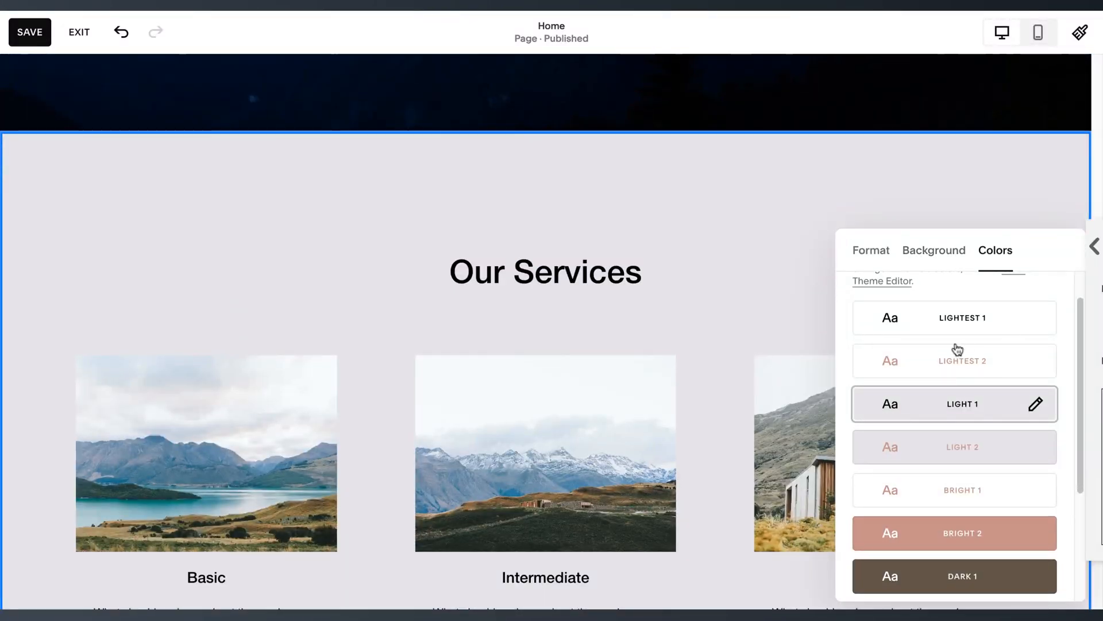
Review the Our Services section's format and background options and close its settings
{"action": "left_click", "coordinate": [875, 250]}
{"action": "scroll", "coordinate": [920, 190], "scroll_direction": "down", "scroll_amount": 1}
{"action": "scroll", "coordinate": [919, 185], "scroll_direction": "down", "scroll_amount": 1}
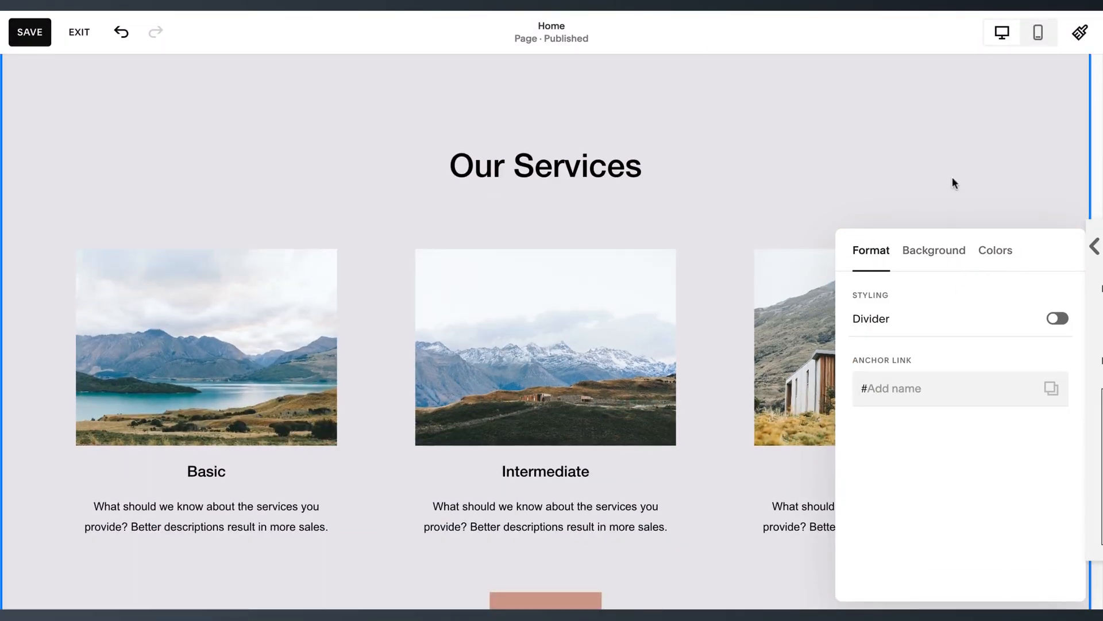
{"action": "left_click", "coordinate": [937, 251]}
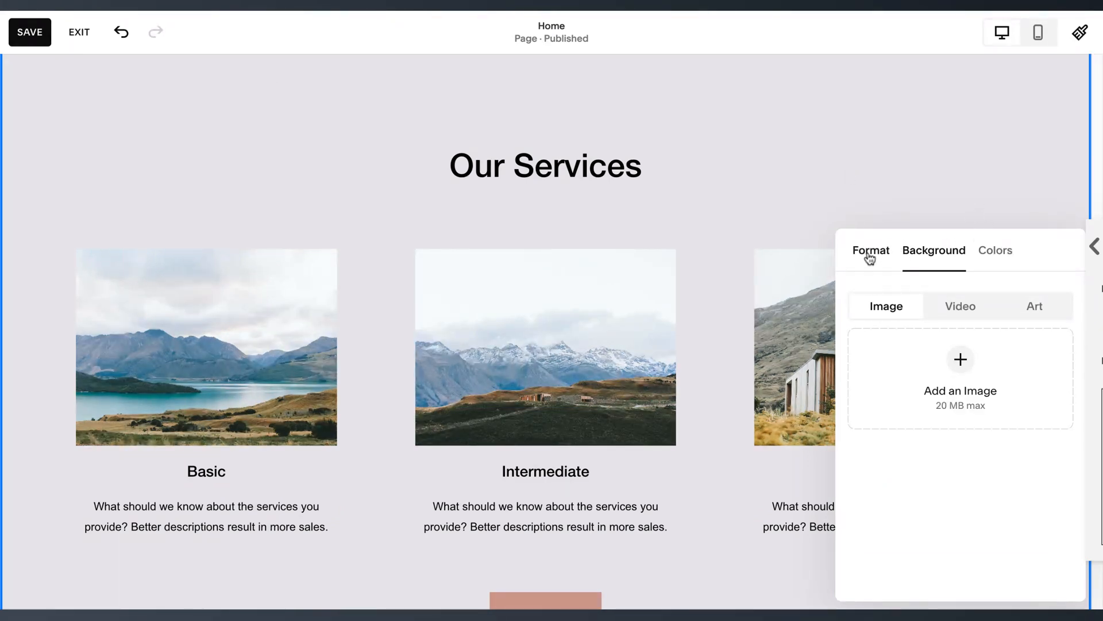
{"action": "left_click", "coordinate": [948, 197]}
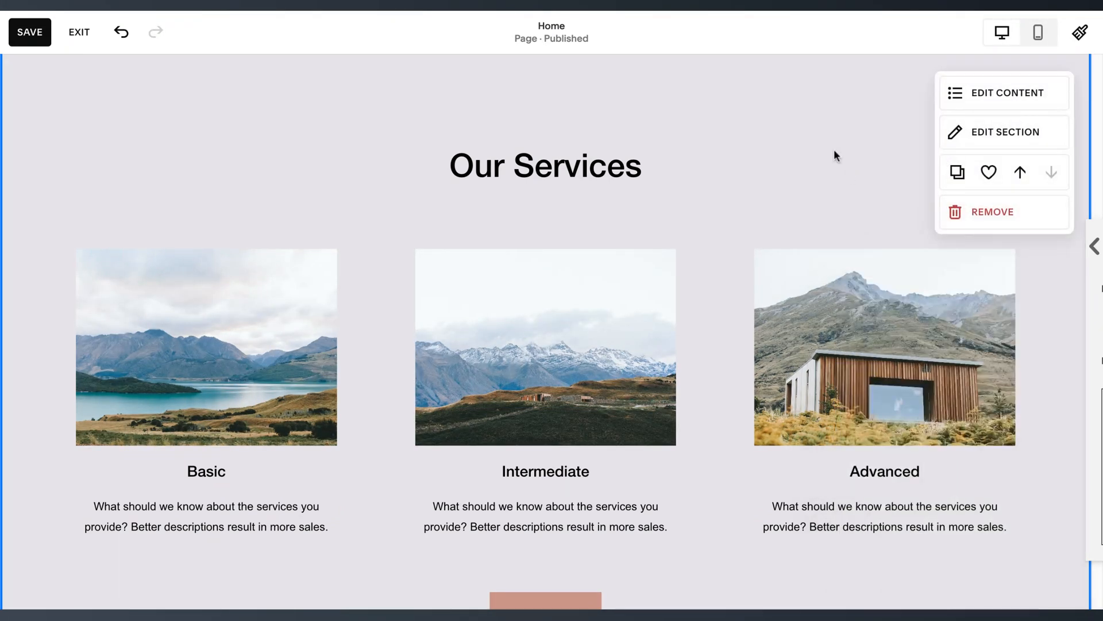
Enable a button on each item of the Our Services section and check the resulting layout
{"action": "left_click", "coordinate": [994, 104]}
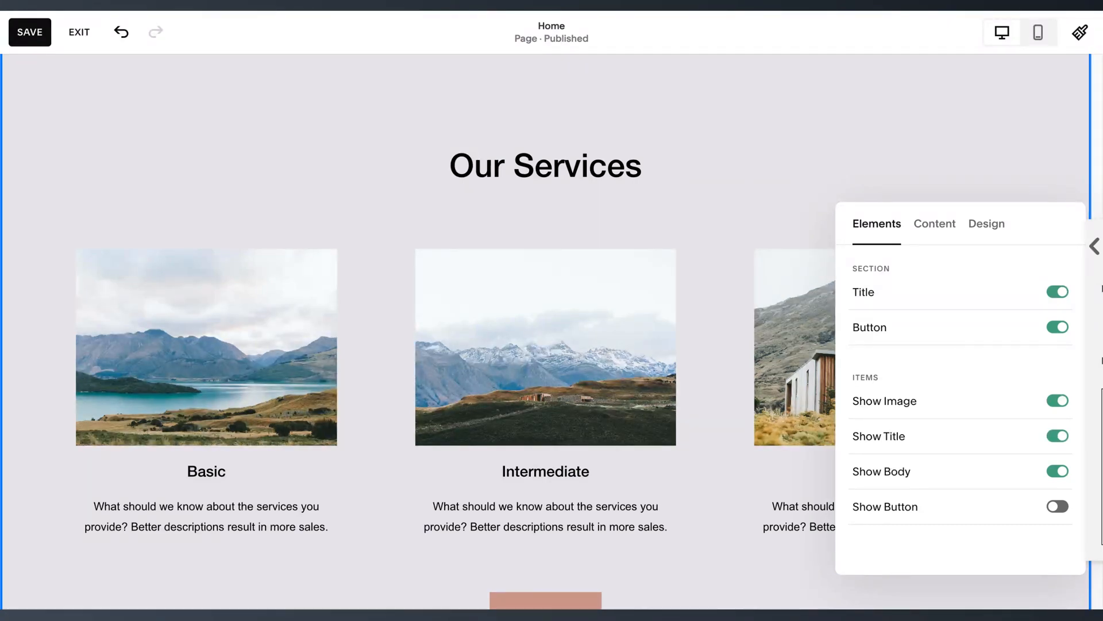
{"action": "left_click", "coordinate": [1057, 507]}
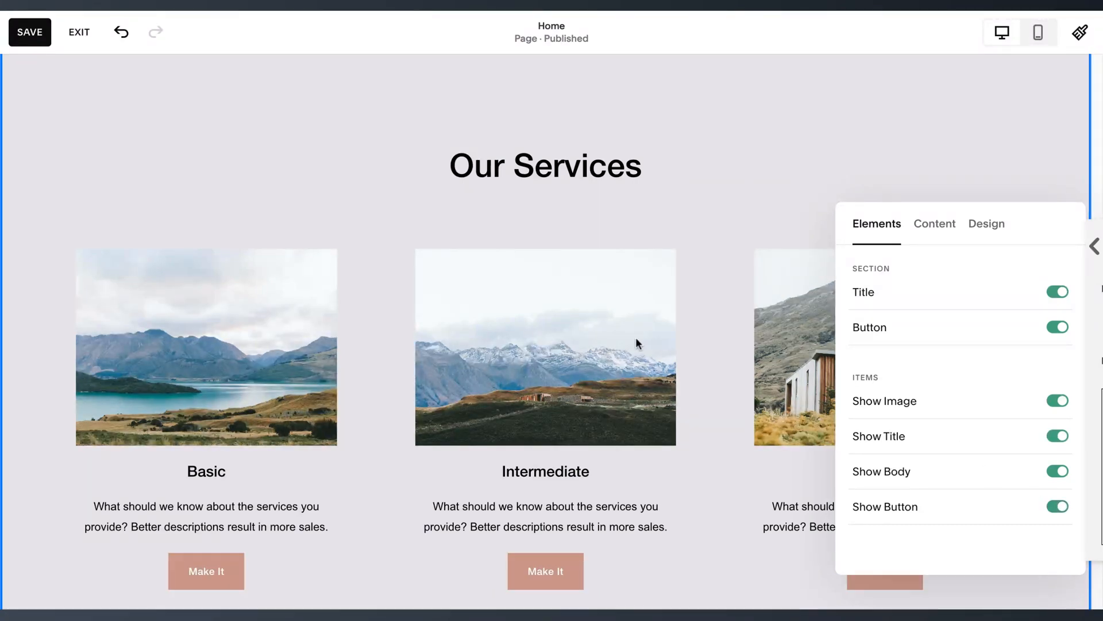
{"action": "scroll", "coordinate": [637, 344], "scroll_direction": "down", "scroll_amount": 5}
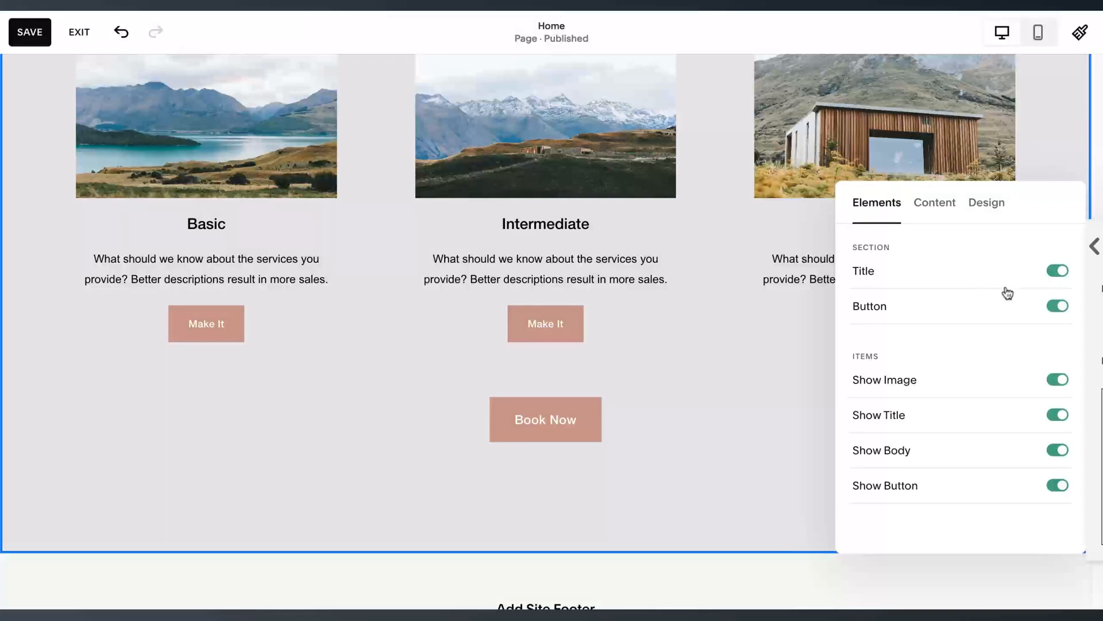
{"action": "scroll", "coordinate": [795, 258], "scroll_direction": "up", "scroll_amount": 1}
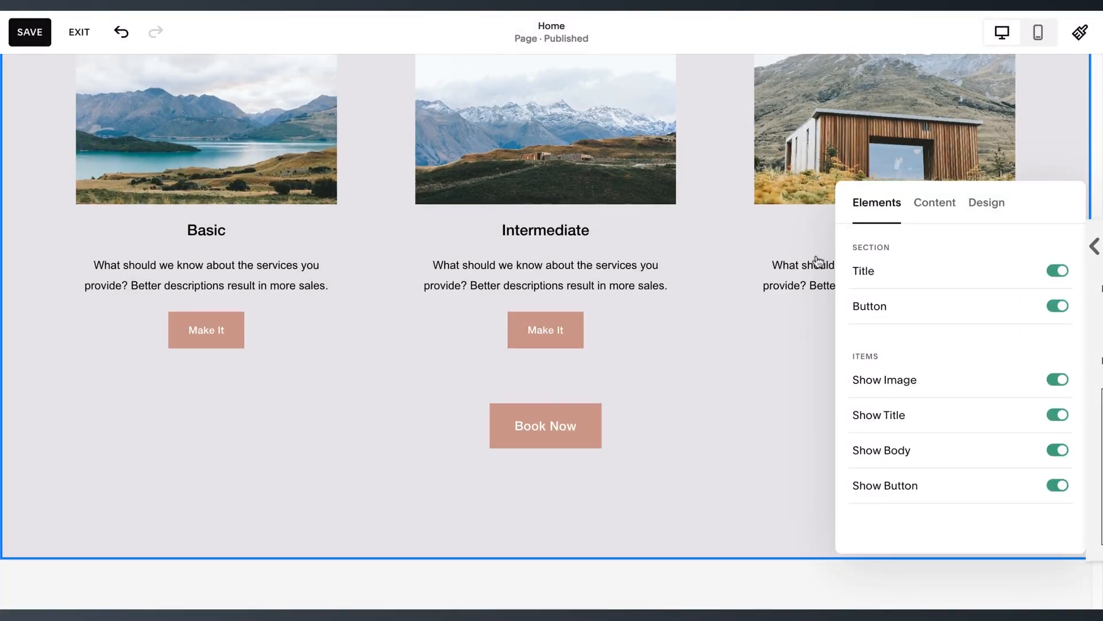
{"action": "scroll", "coordinate": [687, 204], "scroll_direction": "up", "scroll_amount": 3}
{"action": "scroll", "coordinate": [684, 425], "scroll_direction": "down", "scroll_amount": 1}
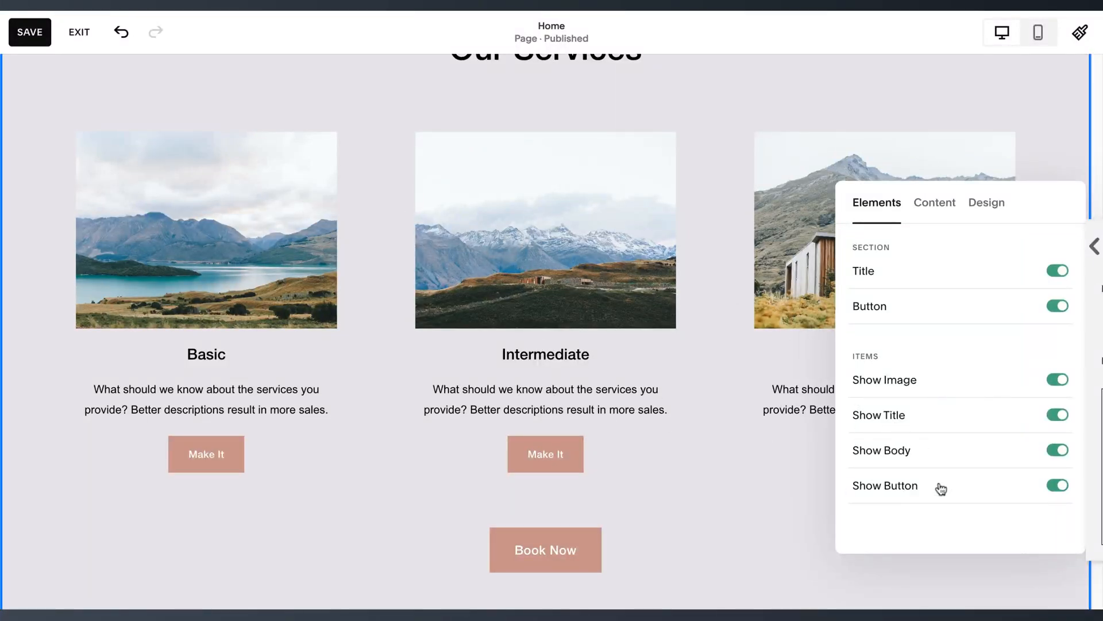
Align the service items' content left and set their image crop to 3:2
{"action": "left_click", "coordinate": [998, 206]}
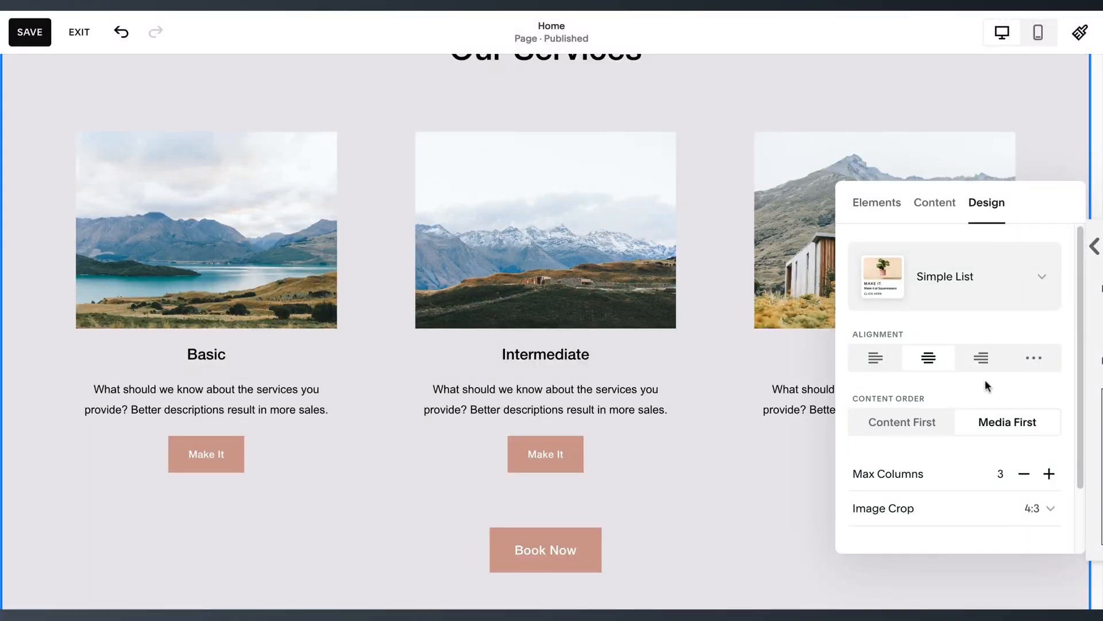
{"action": "scroll", "coordinate": [985, 379], "scroll_direction": "down", "scroll_amount": 1}
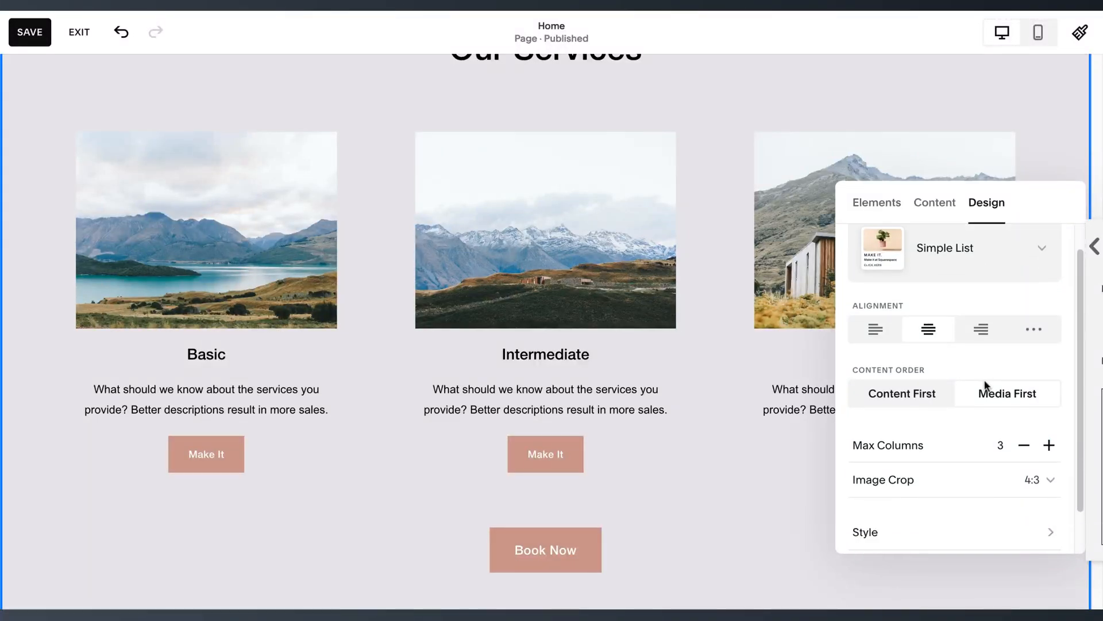
{"action": "left_click", "coordinate": [879, 332]}
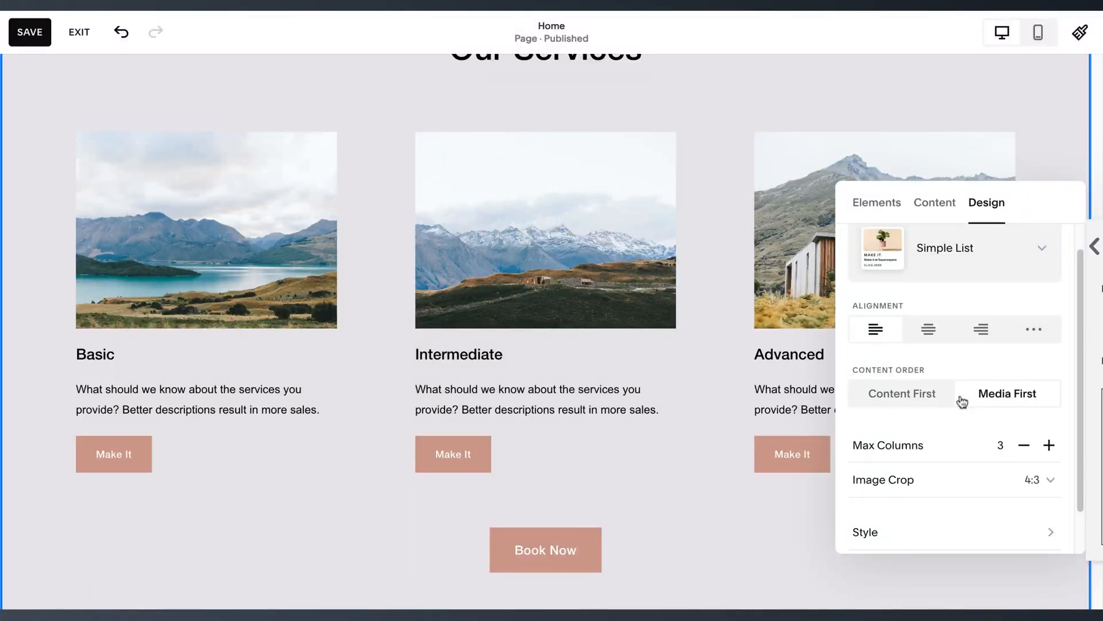
{"action": "scroll", "coordinate": [971, 373], "scroll_direction": "down", "scroll_amount": 1}
{"action": "left_click", "coordinate": [999, 470]}
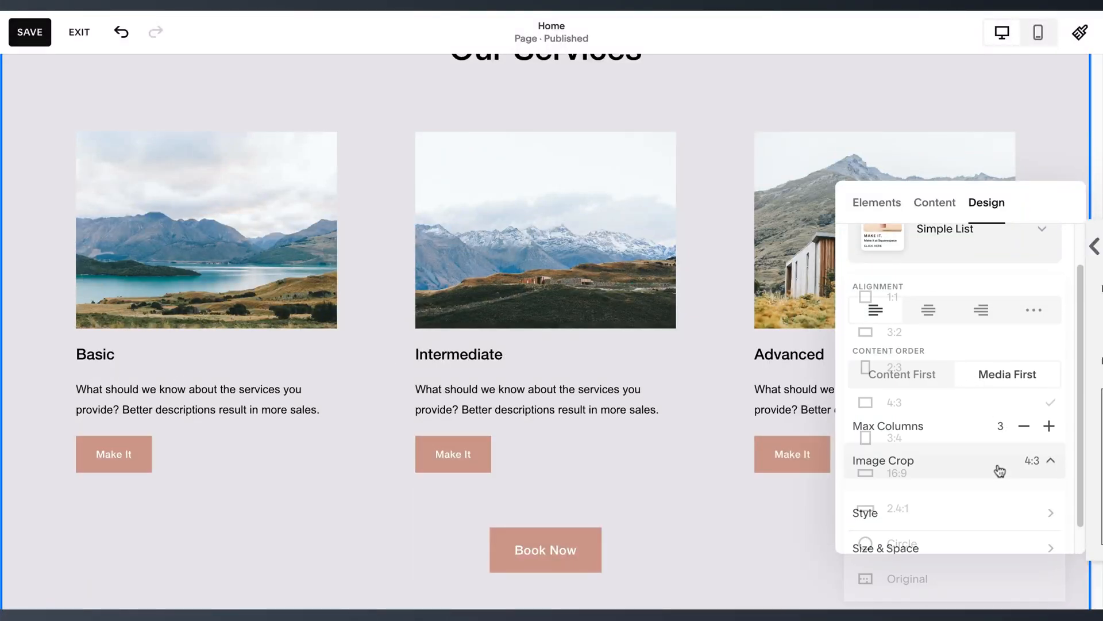
{"action": "left_click", "coordinate": [955, 344]}
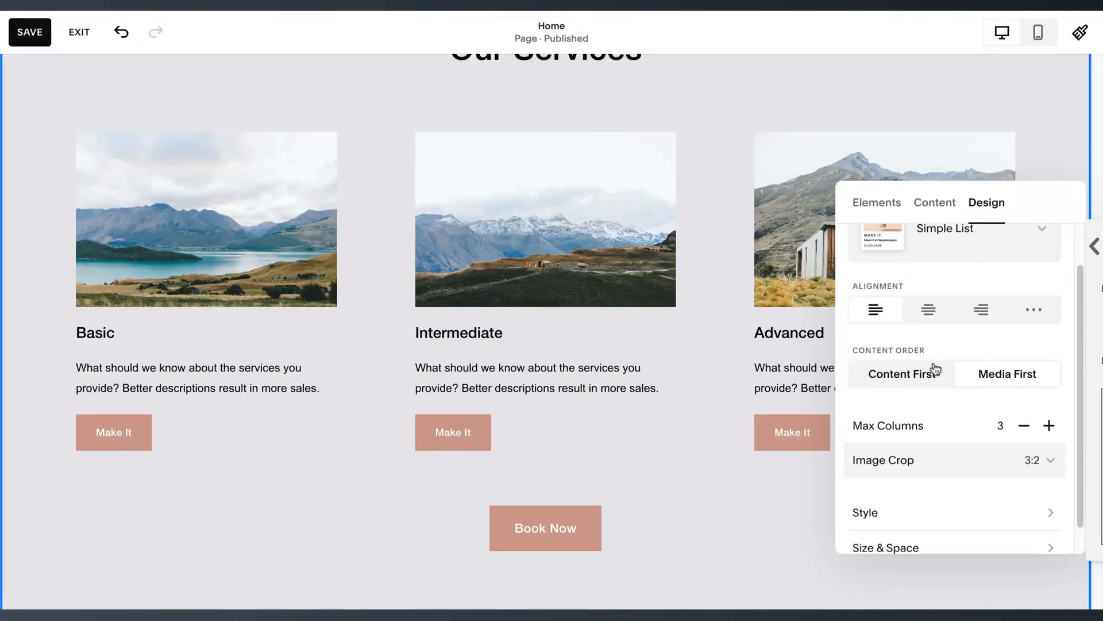
Set the service items' text size to M in the style settings and reveal the custom text size controls
{"action": "scroll", "coordinate": [934, 365], "scroll_direction": "down", "scroll_amount": 1}
{"action": "scroll", "coordinate": [756, 379], "scroll_direction": "down", "scroll_amount": 3}
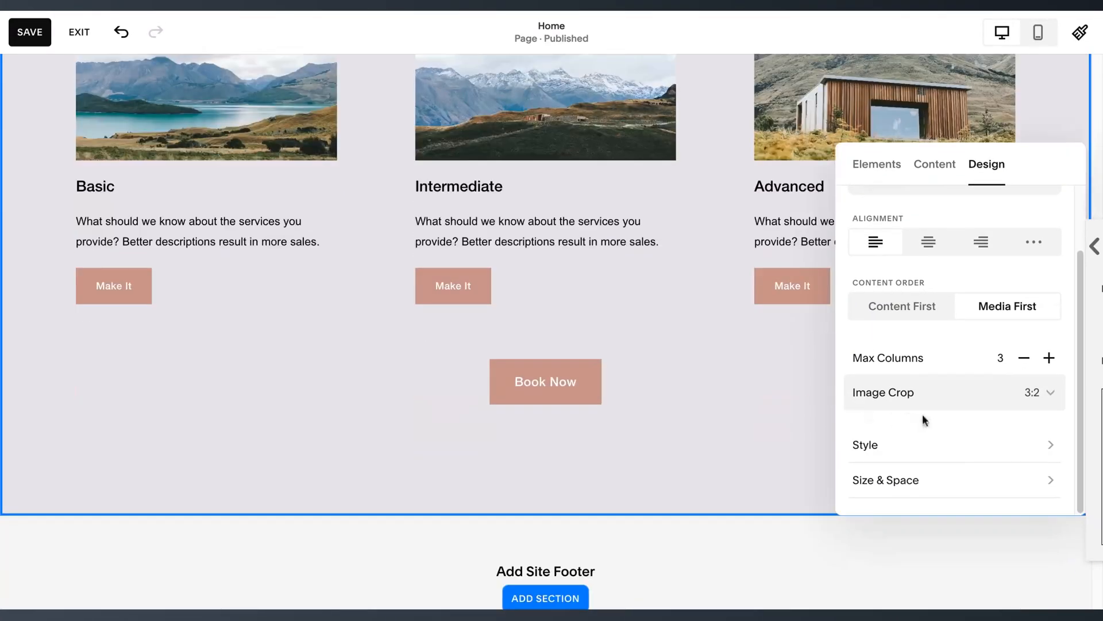
{"action": "left_click", "coordinate": [953, 445]}
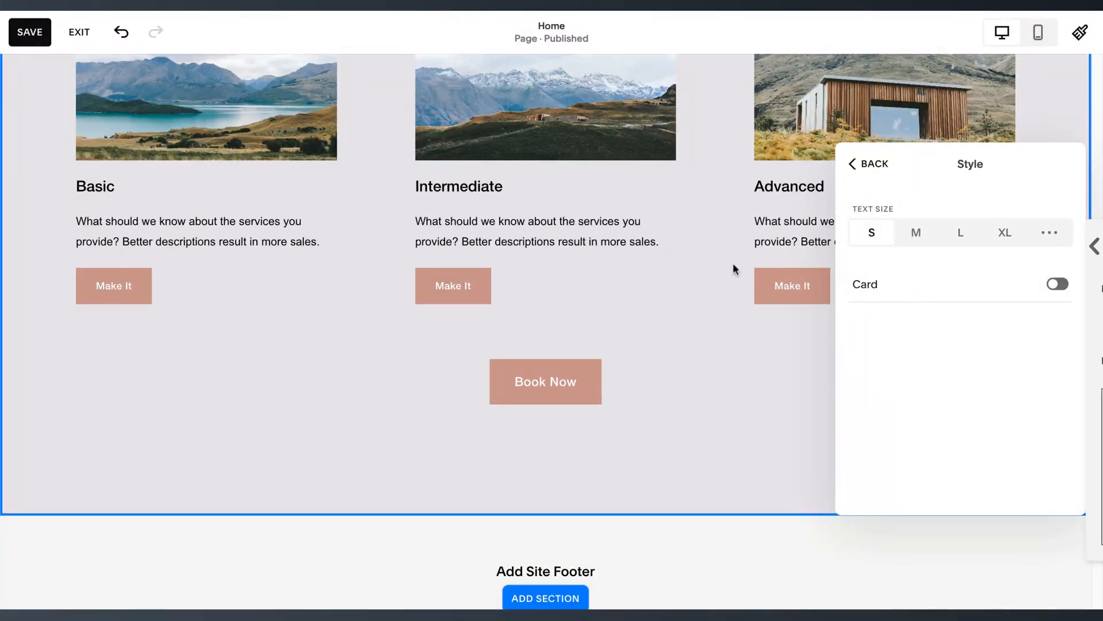
{"action": "scroll", "coordinate": [733, 263], "scroll_direction": "up", "scroll_amount": 3}
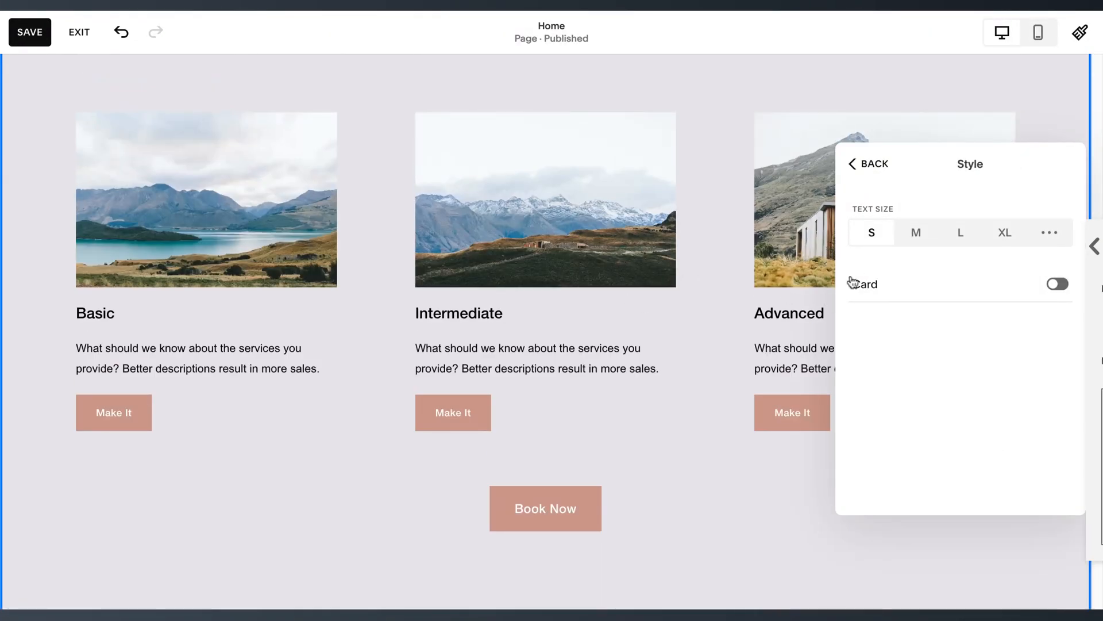
{"action": "left_click", "coordinate": [916, 233]}
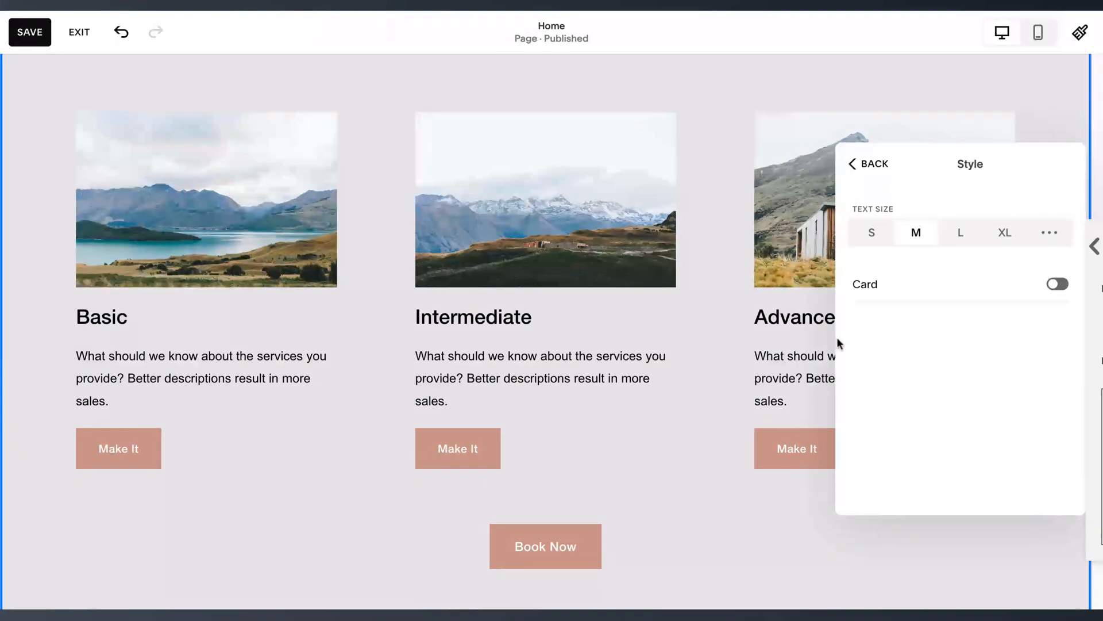
{"action": "left_click", "coordinate": [1052, 234]}
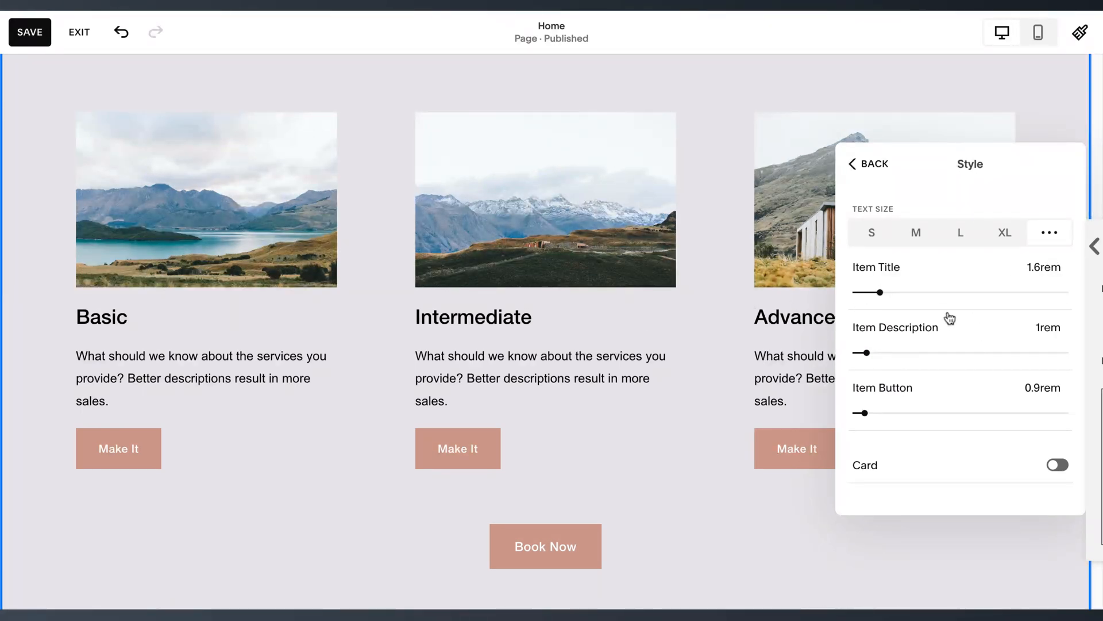
Try the Card style on the service items and turn it off again
{"action": "left_click", "coordinate": [1045, 465]}
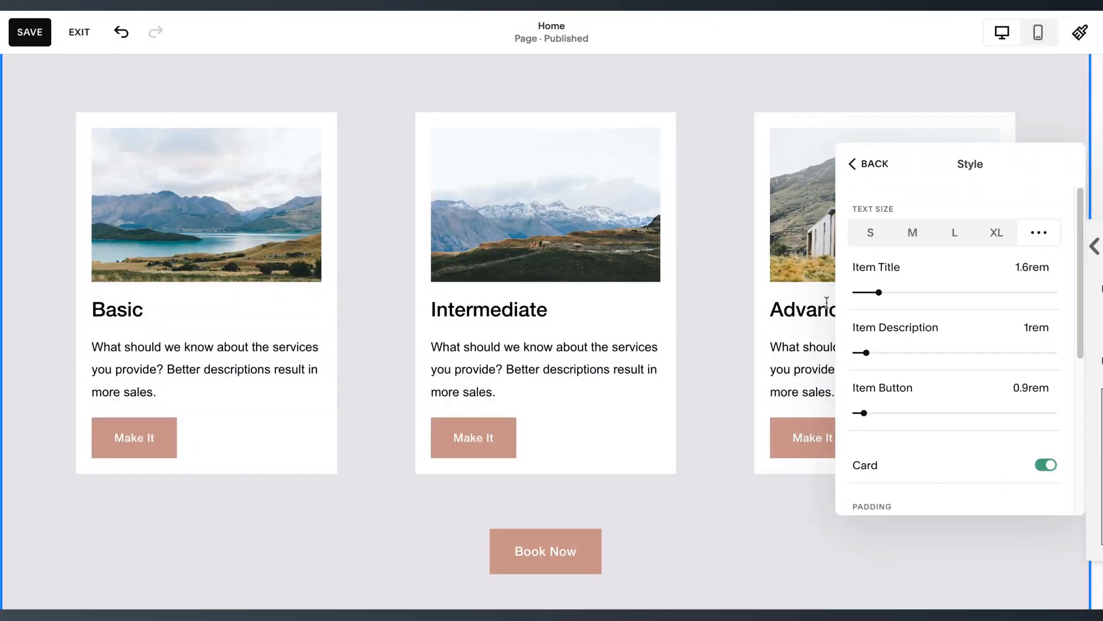
{"action": "left_click", "coordinate": [966, 472]}
Set the item title size to 2.2rem, the item description to 1.1rem and the item button to 1rem
{"action": "mouse_move", "coordinate": [880, 292]}
{"action": "left_mouse_down"}
{"action": "mouse_move", "coordinate": [911, 292]}
{"action": "mouse_move", "coordinate": [894, 292]}
{"action": "left_mouse_up"}
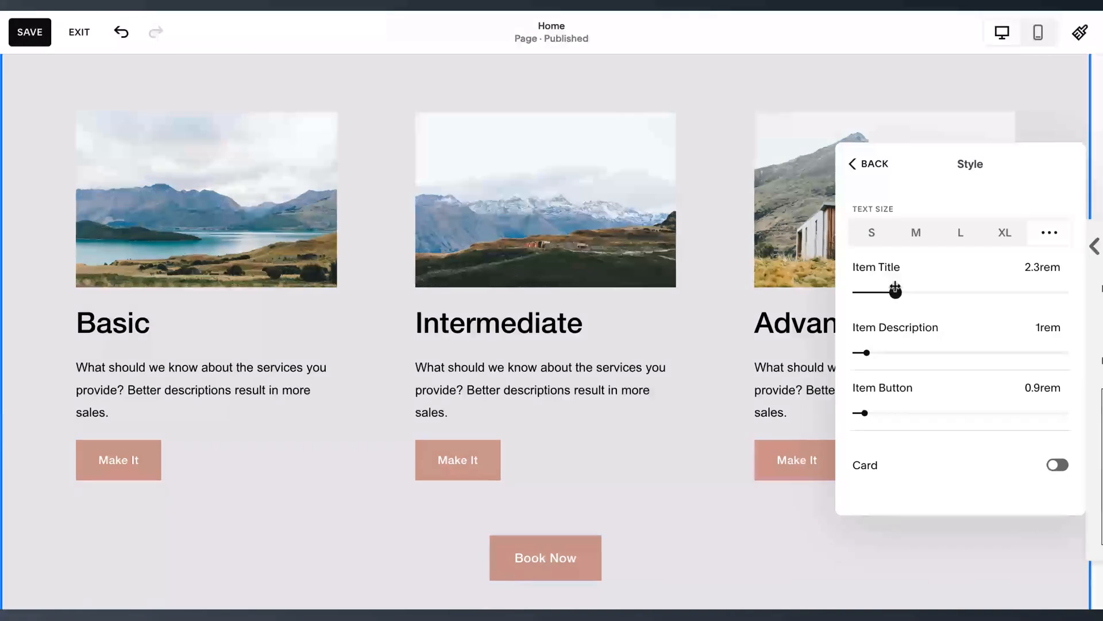
{"action": "mouse_move", "coordinate": [866, 352]}
{"action": "left_mouse_down"}
{"action": "mouse_move", "coordinate": [879, 353]}
{"action": "mouse_move", "coordinate": [869, 352]}
{"action": "left_mouse_up"}
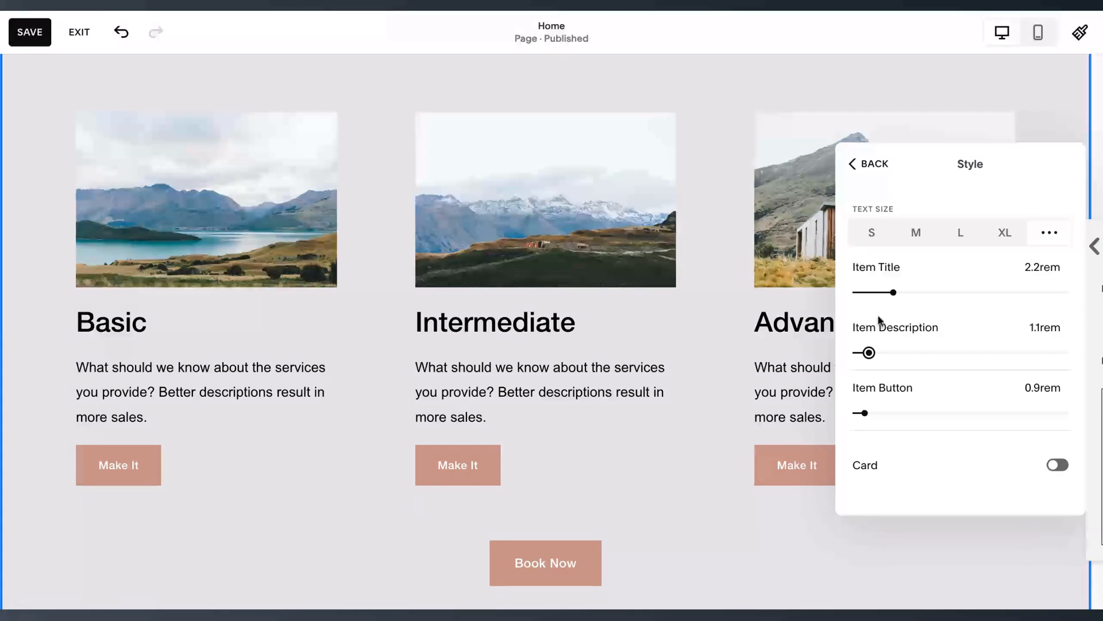
{"action": "left_click_drag", "start_coordinate": [875, 413], "coordinate": [867, 413]}
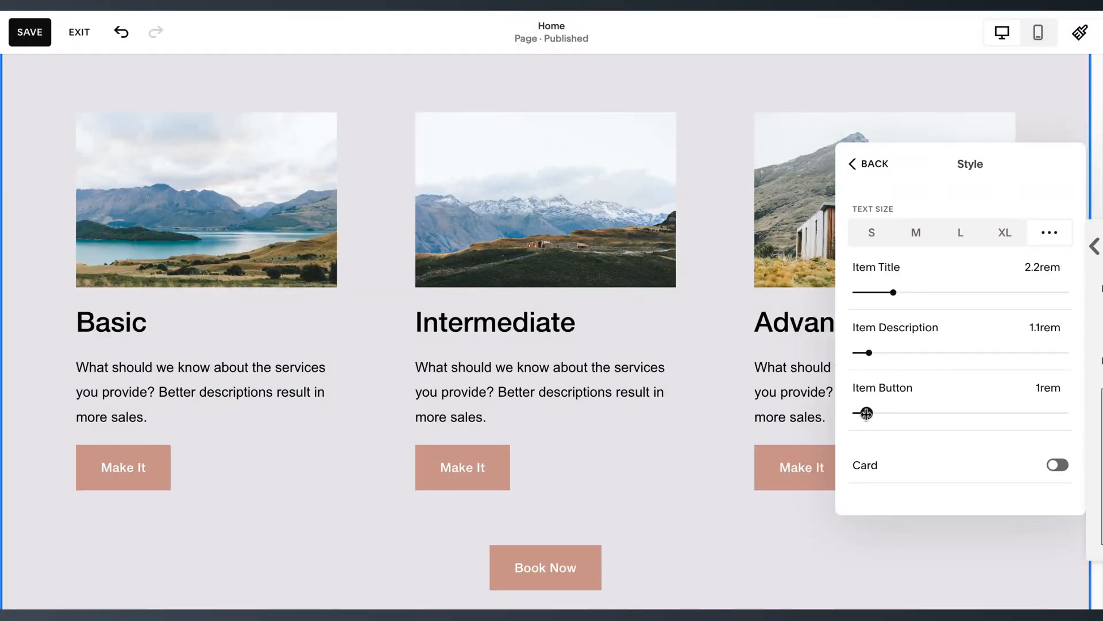
Replace the Basic item's image with the stock photo of palm trees against a blue sky
{"action": "left_click", "coordinate": [871, 171]}
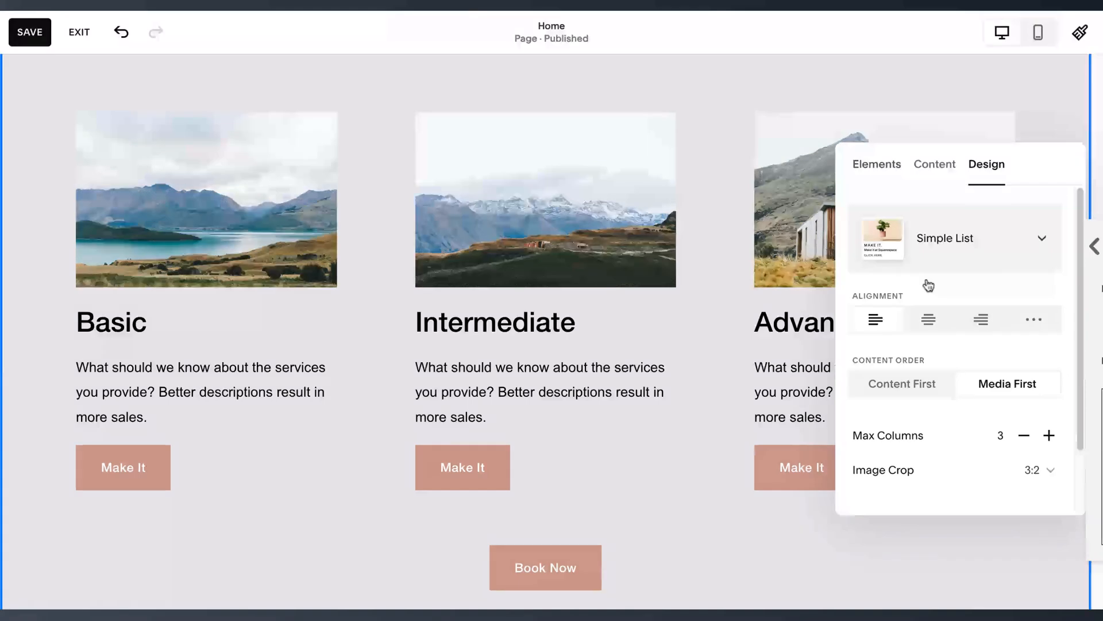
{"action": "left_click", "coordinate": [942, 172]}
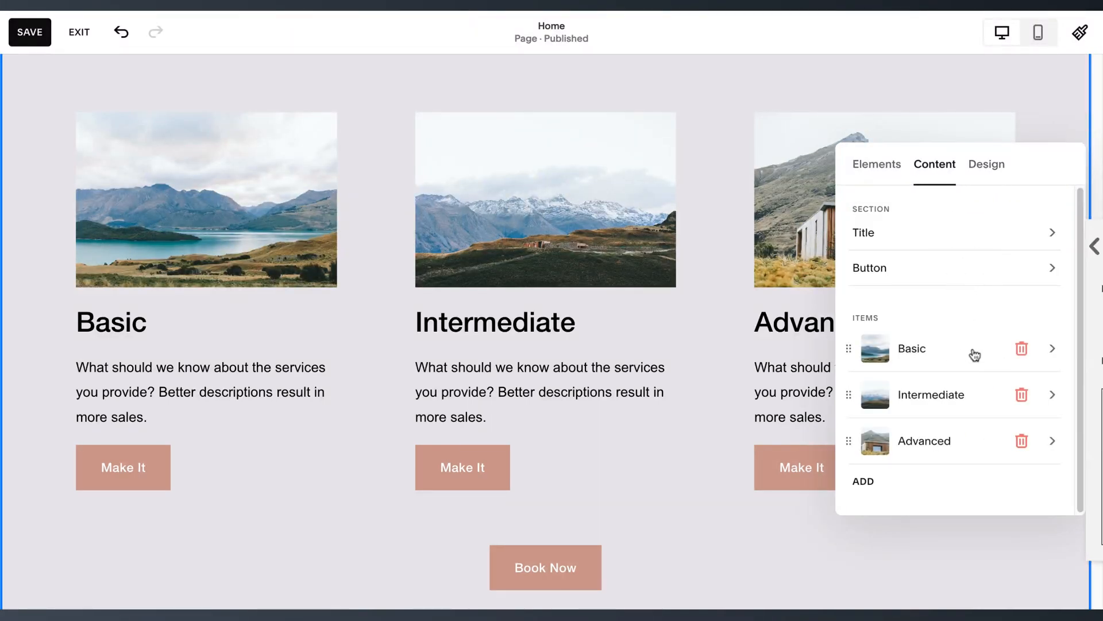
{"action": "left_click", "coordinate": [926, 357]}
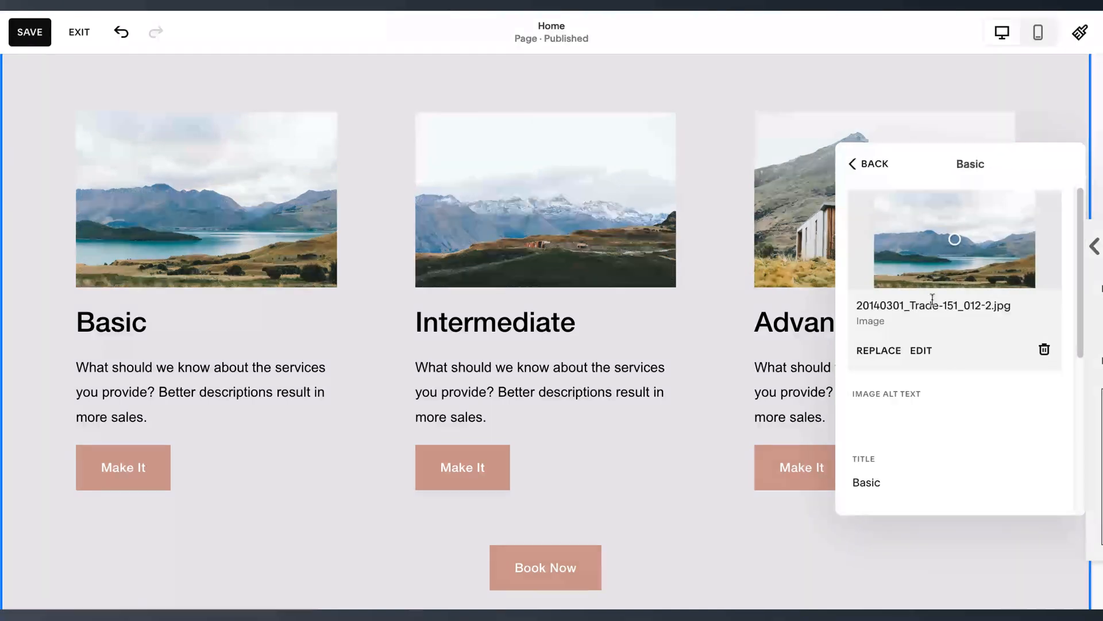
{"action": "left_click", "coordinate": [886, 353]}
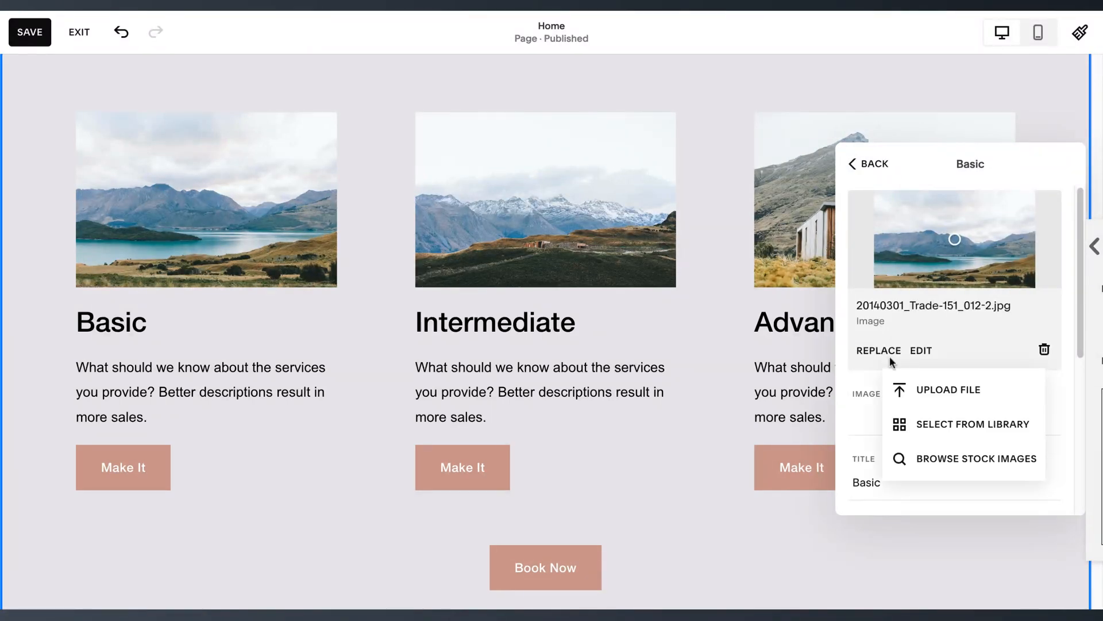
{"action": "left_click", "coordinate": [956, 458]}
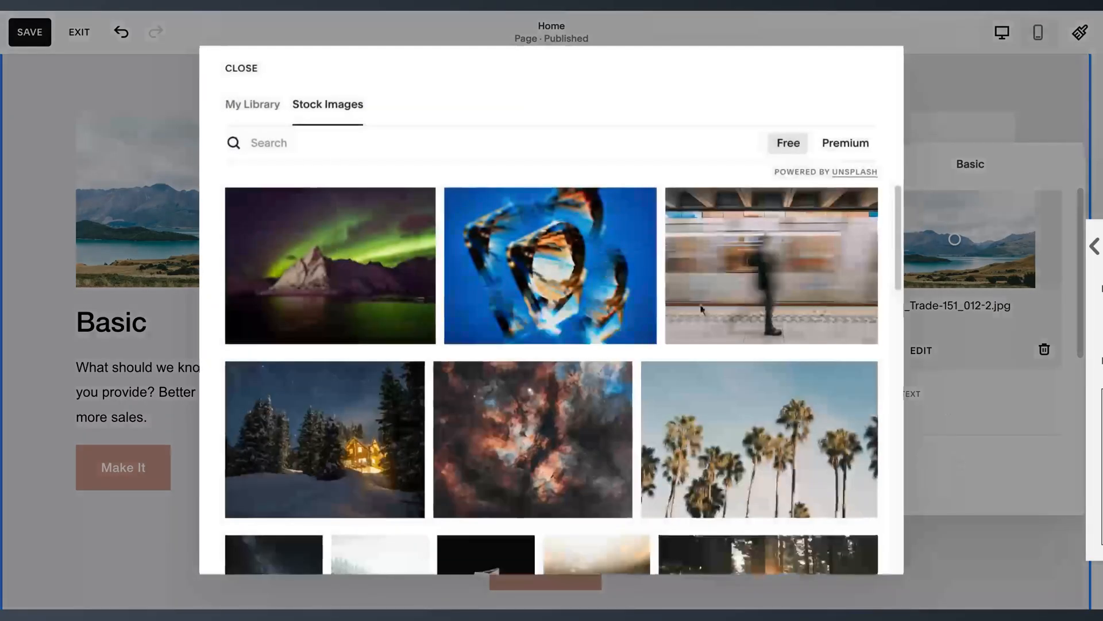
{"action": "left_click", "coordinate": [813, 475]}
{"action": "left_click", "coordinate": [540, 376]}
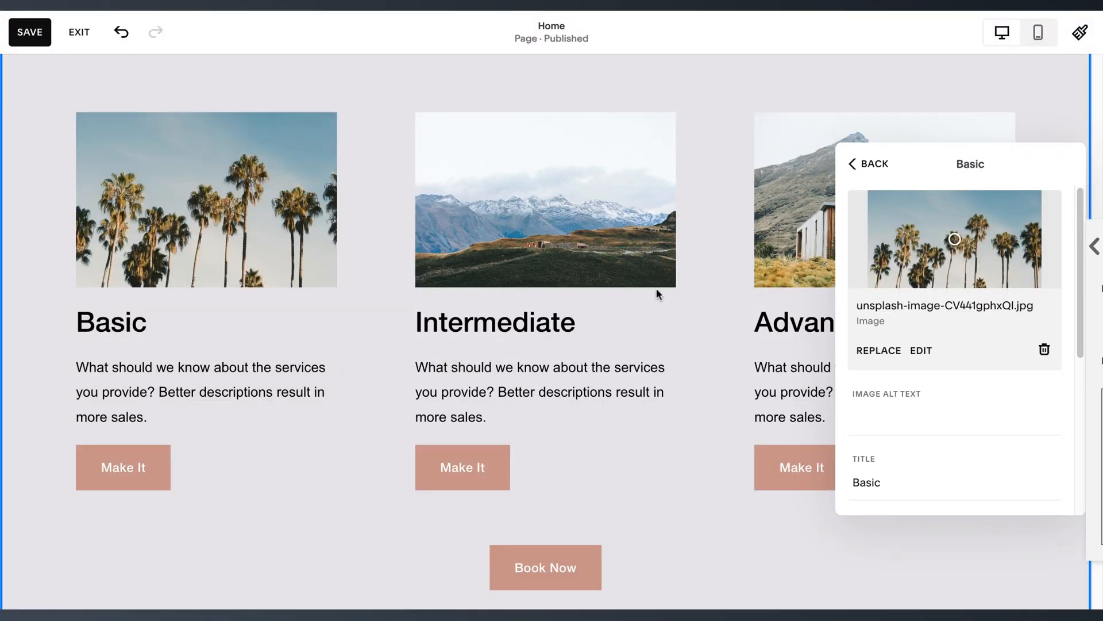
{"action": "left_click", "coordinate": [853, 165]}
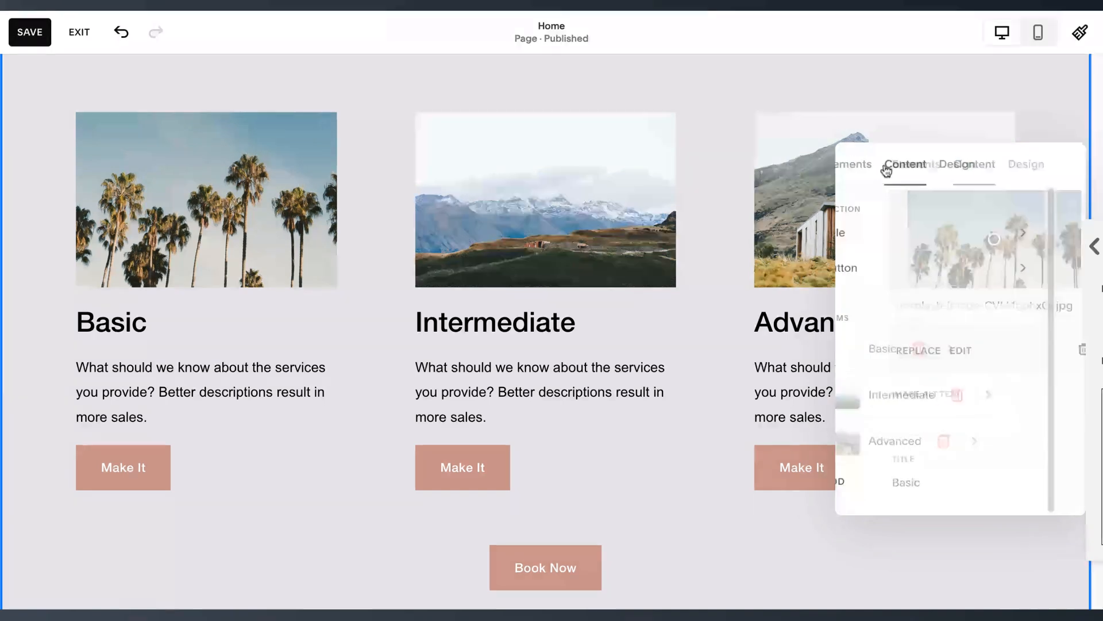
Replace the Intermediate item's image with the stock photo of sunlight shining through a forest
{"action": "left_click", "coordinate": [932, 398]}
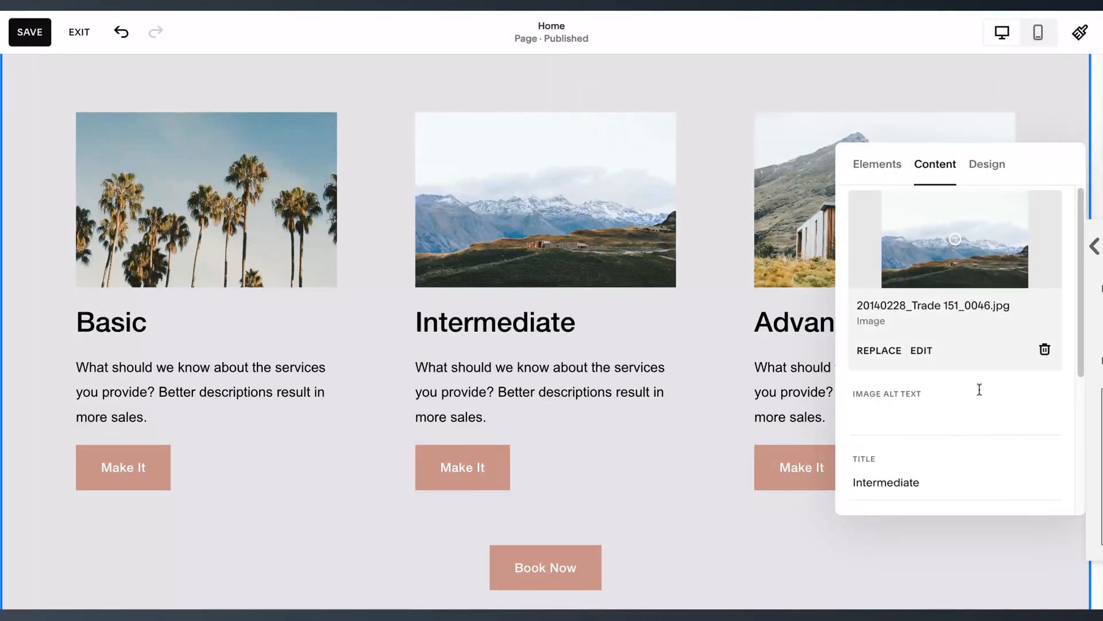
{"action": "left_click", "coordinate": [879, 350]}
{"action": "left_click", "coordinate": [939, 453]}
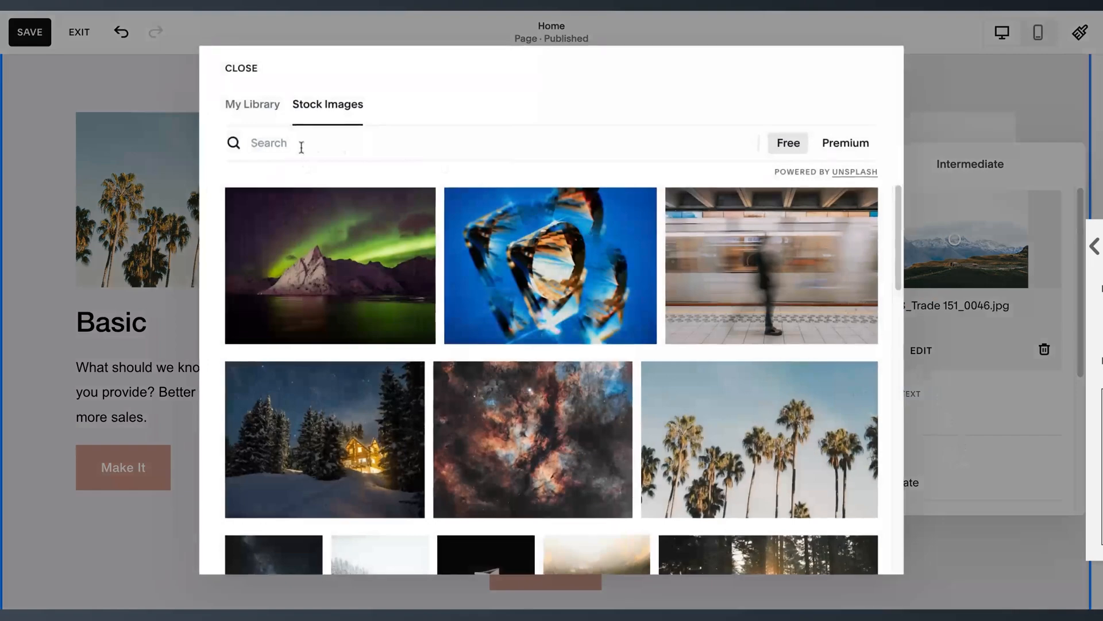
{"action": "scroll", "coordinate": [605, 279], "scroll_direction": "down", "scroll_amount": 6}
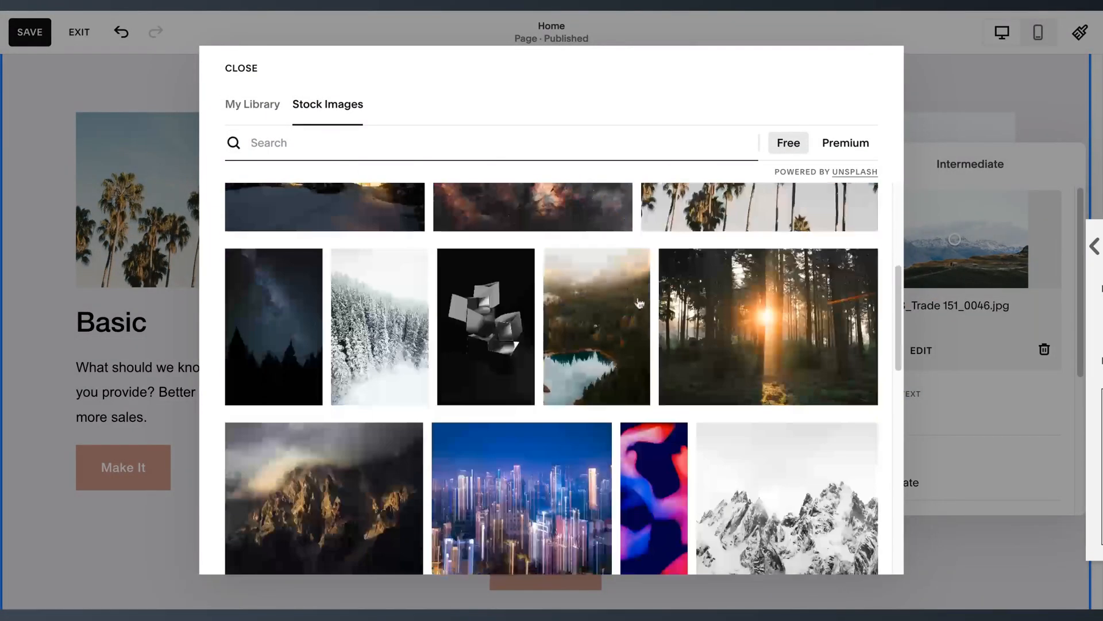
{"action": "left_click", "coordinate": [728, 376]}
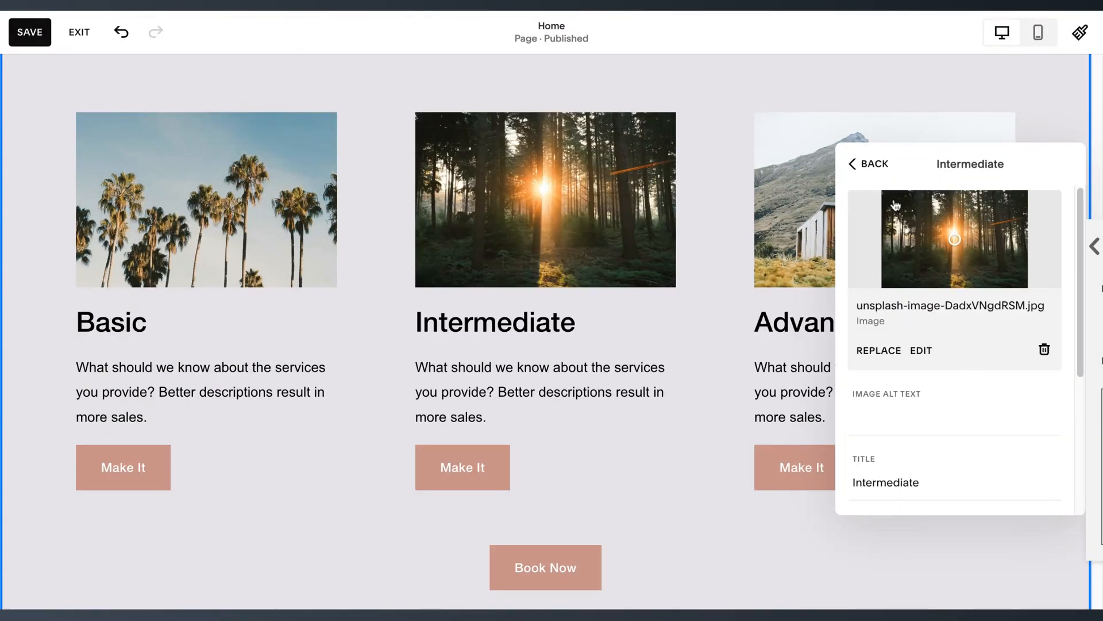
{"action": "left_click", "coordinate": [864, 165]}
Replace the Advanced item's image with the stock photo of grey rocky mountains in clouds
{"action": "left_click", "coordinate": [942, 443]}
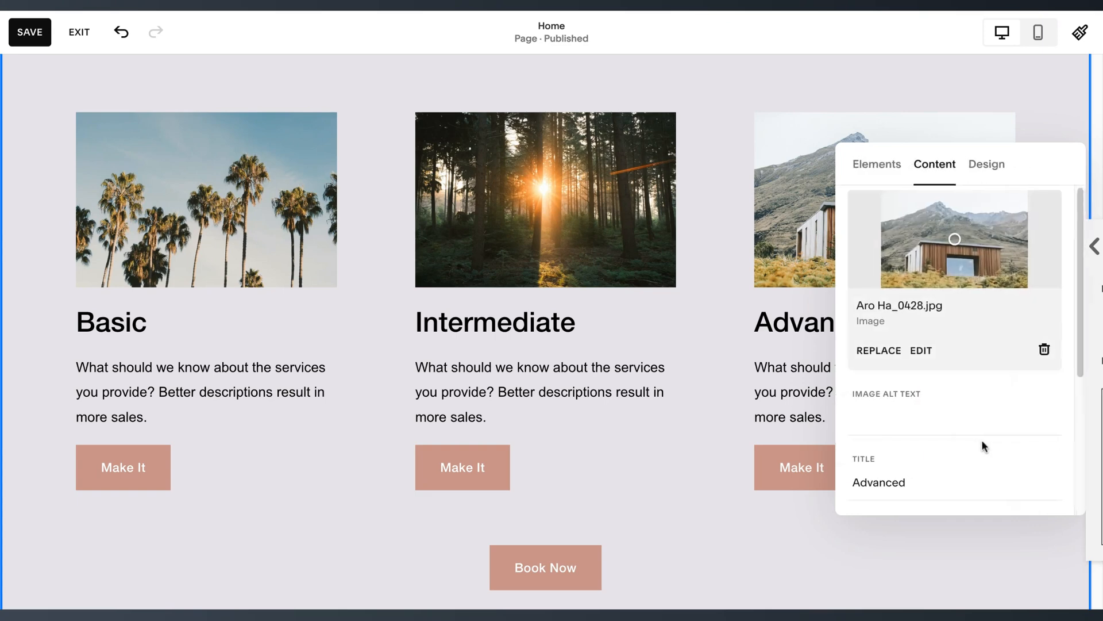
{"action": "left_click", "coordinate": [881, 352]}
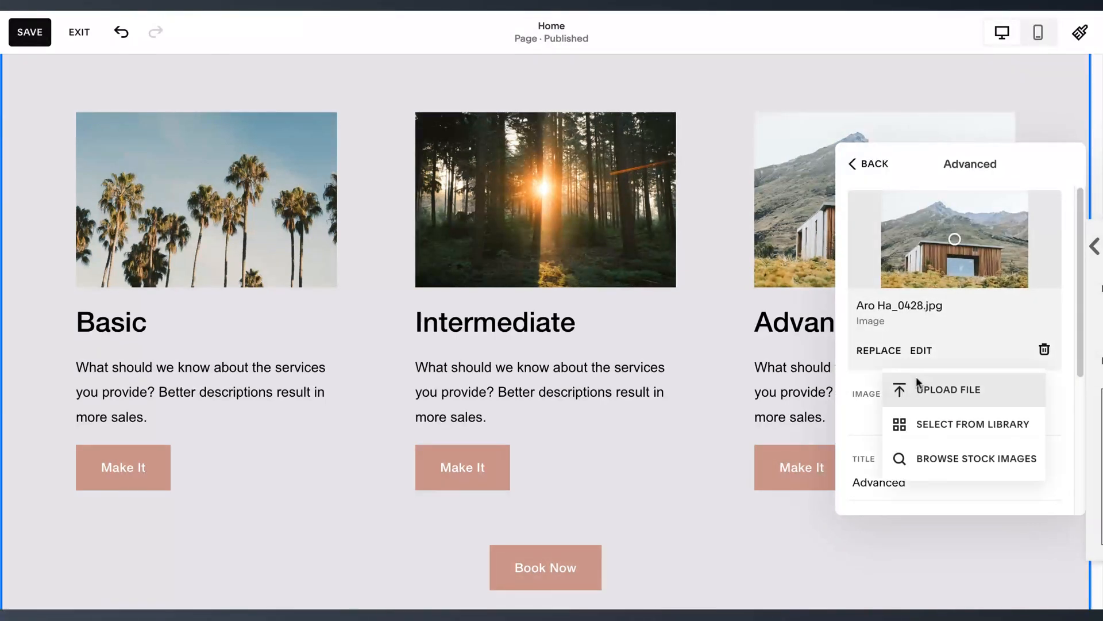
{"action": "left_click", "coordinate": [971, 458]}
{"action": "scroll", "coordinate": [798, 376], "scroll_direction": "down", "scroll_amount": 3}
{"action": "scroll", "coordinate": [799, 377], "scroll_direction": "down", "scroll_amount": 5}
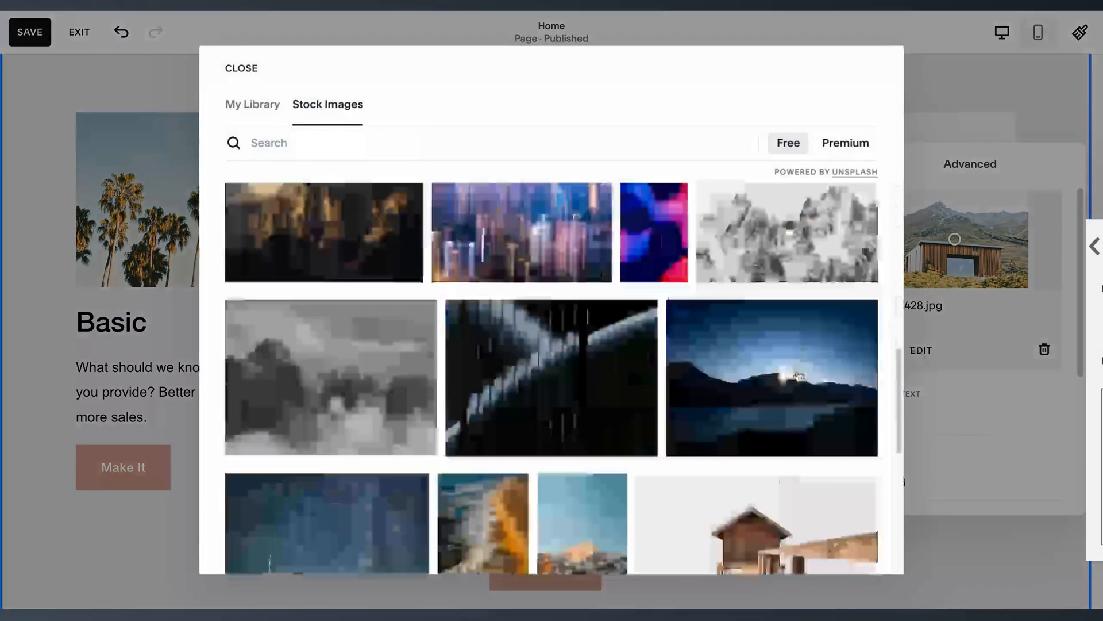
{"action": "left_click", "coordinate": [327, 296]}
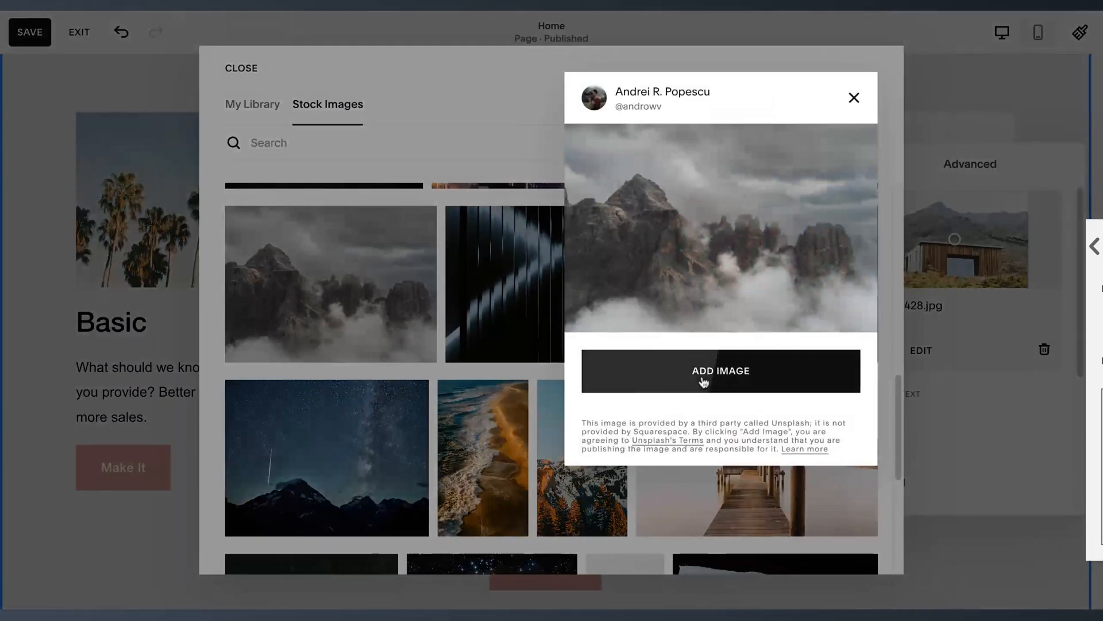
{"action": "left_click", "coordinate": [725, 380]}
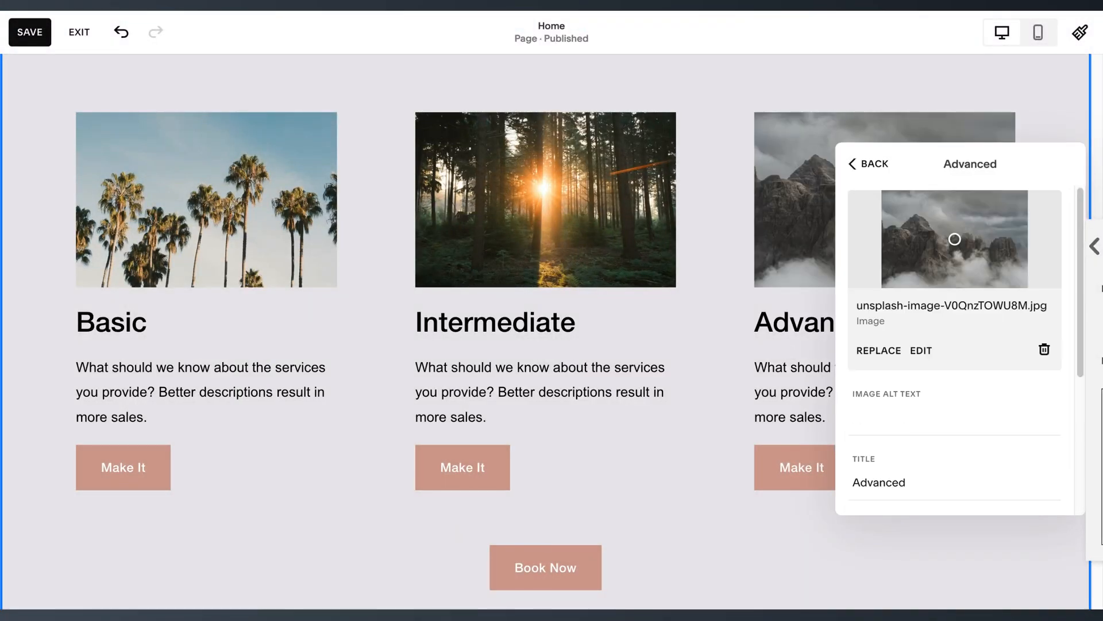
{"action": "left_click", "coordinate": [855, 166]}
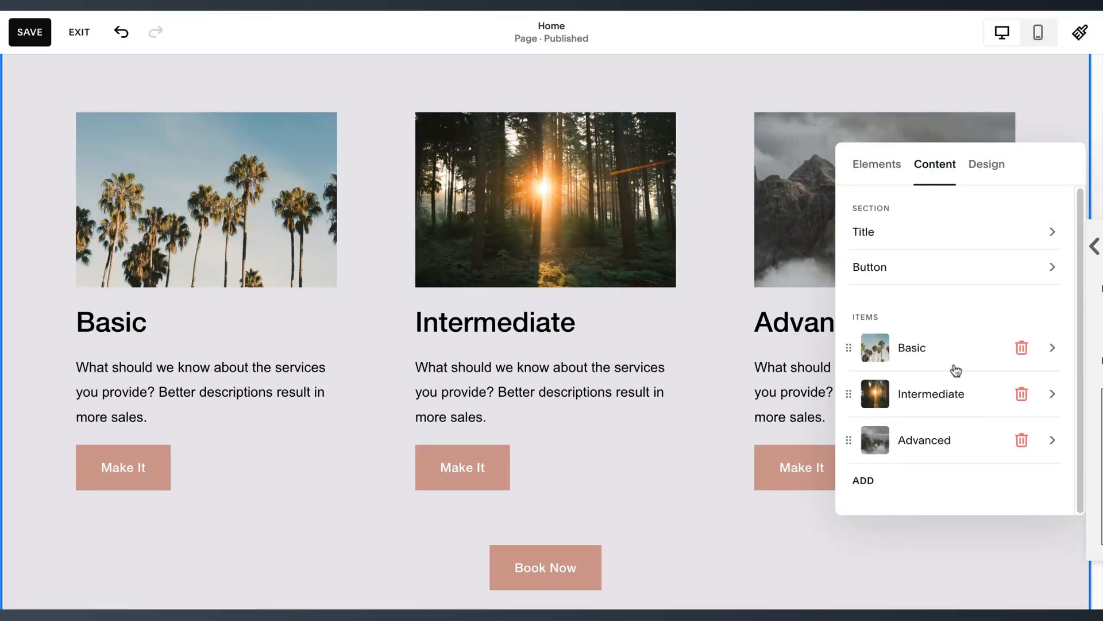
Set both the space between items and the space between elements to S in the section's size and space settings
{"action": "left_click", "coordinate": [989, 166]}
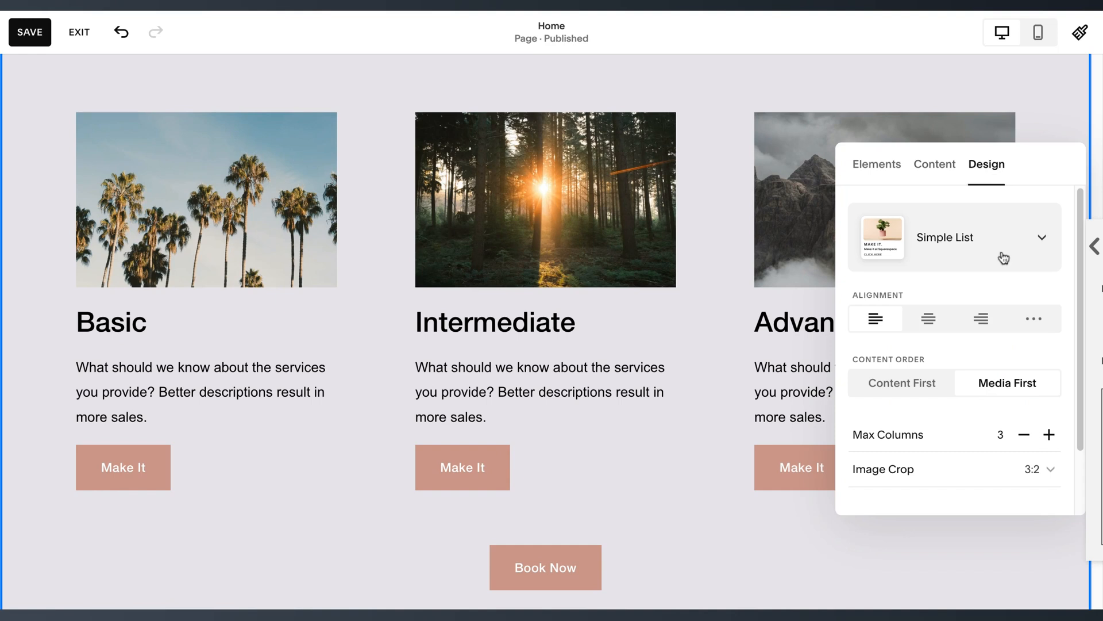
{"action": "scroll", "coordinate": [994, 390], "scroll_direction": "down", "scroll_amount": 3}
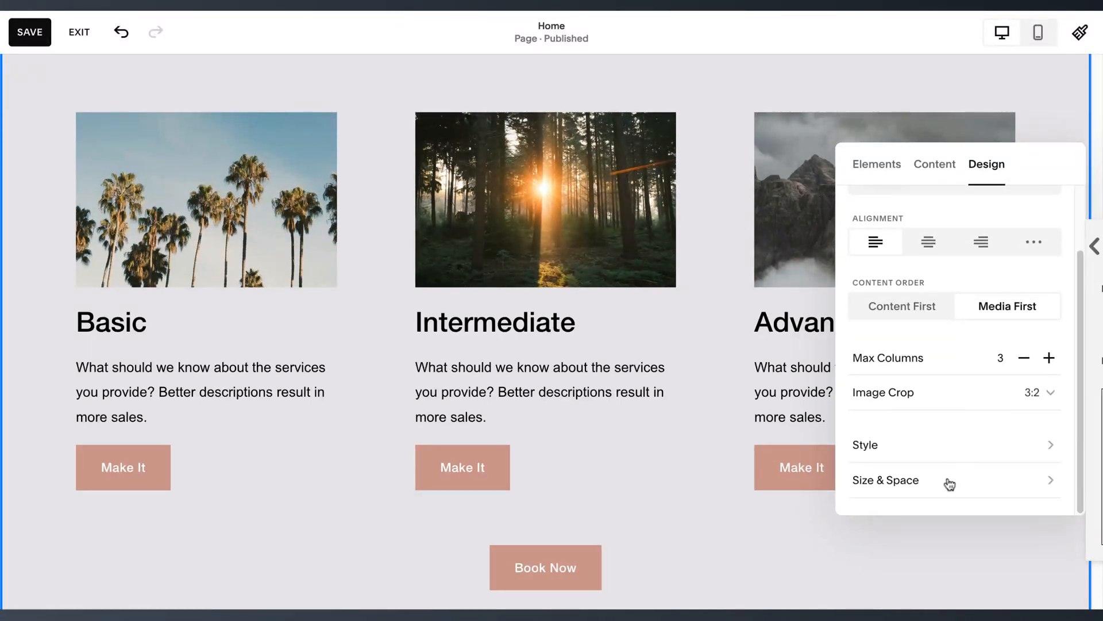
{"action": "left_click", "coordinate": [949, 483]}
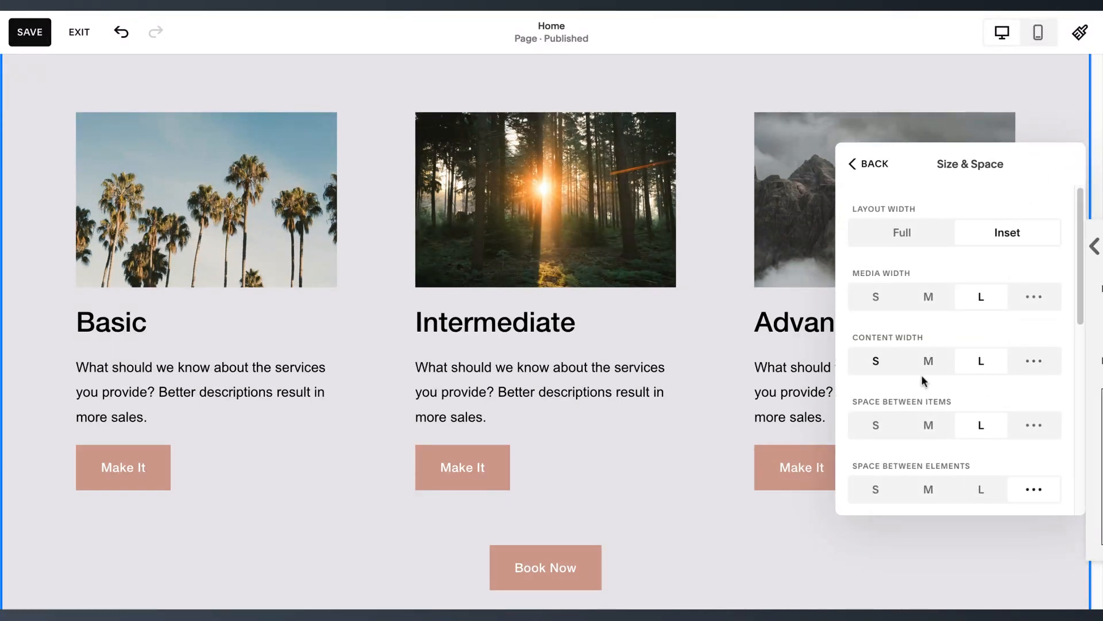
{"action": "scroll", "coordinate": [940, 380], "scroll_direction": "down", "scroll_amount": 1}
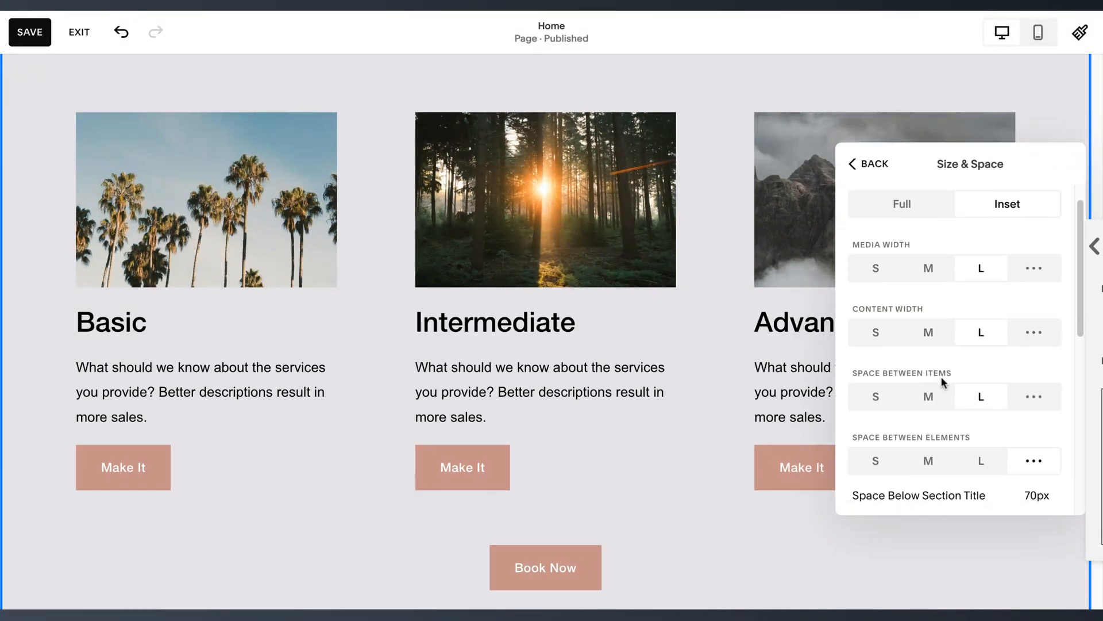
{"action": "left_click", "coordinate": [880, 396]}
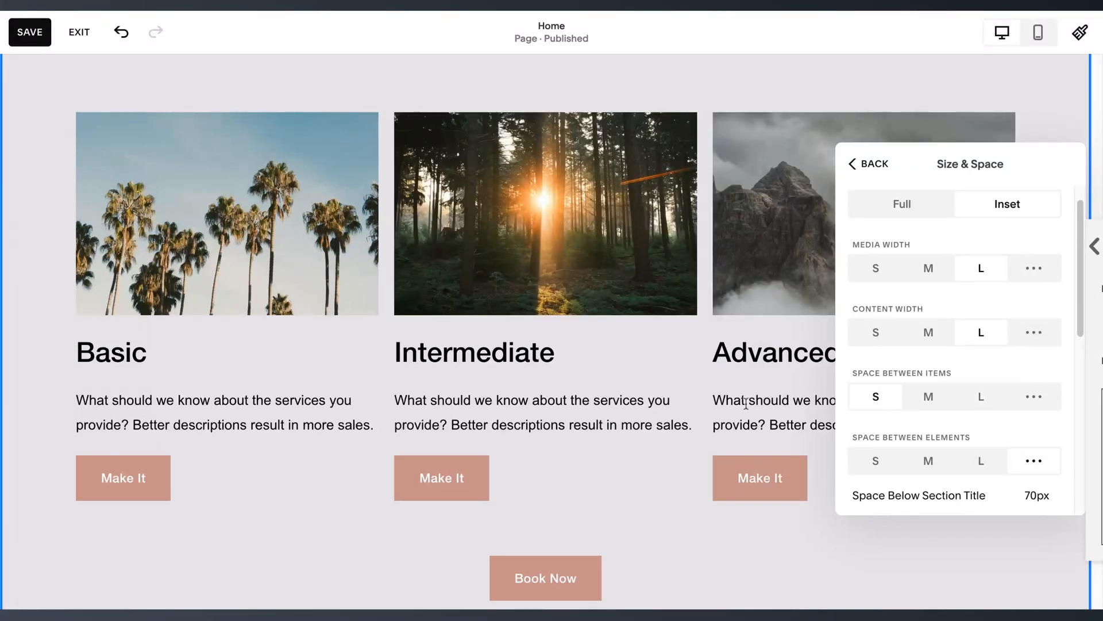
{"action": "scroll", "coordinate": [919, 423], "scroll_direction": "down", "scroll_amount": 1}
{"action": "left_click", "coordinate": [879, 390]}
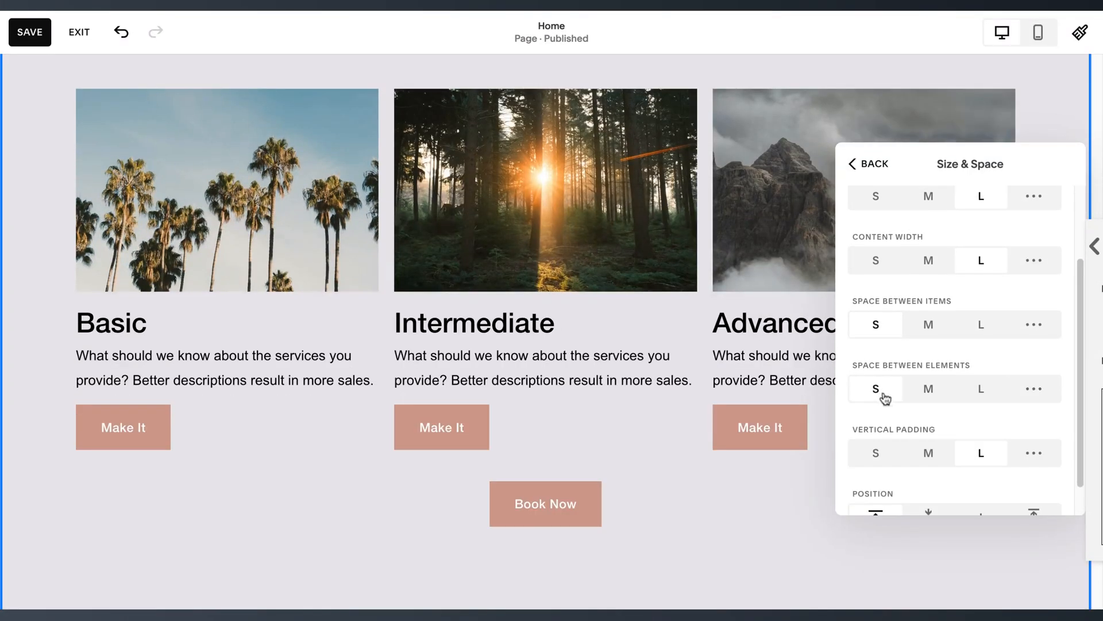
Set the services section's vertical position to the stretched option in the size and space settings
{"action": "scroll", "coordinate": [631, 352], "scroll_direction": "up", "scroll_amount": 2}
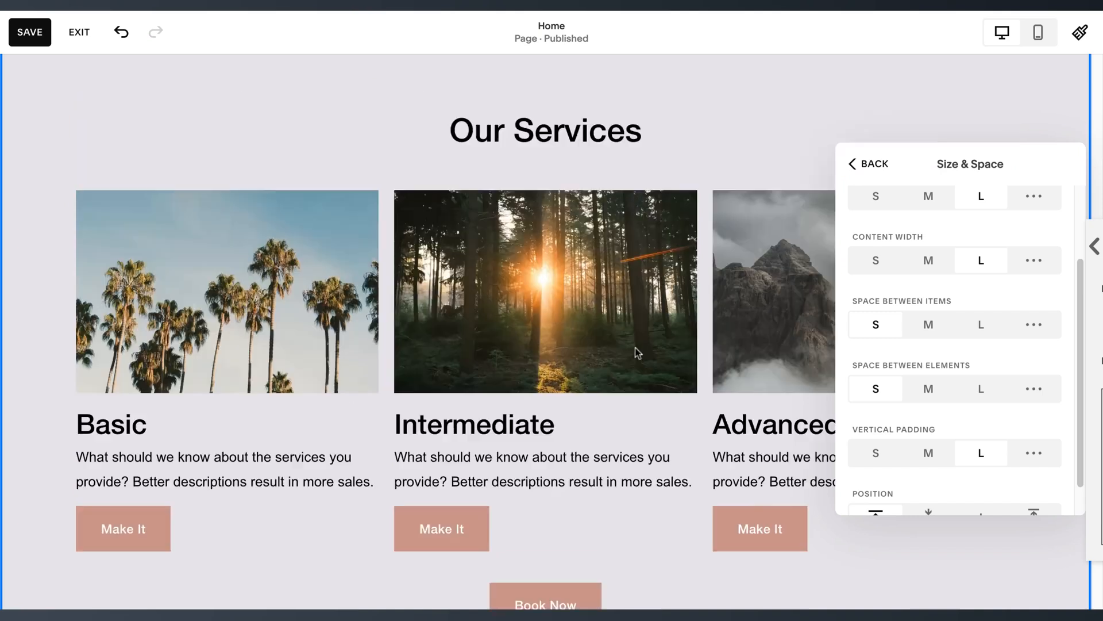
{"action": "scroll", "coordinate": [690, 370], "scroll_direction": "down", "scroll_amount": 2}
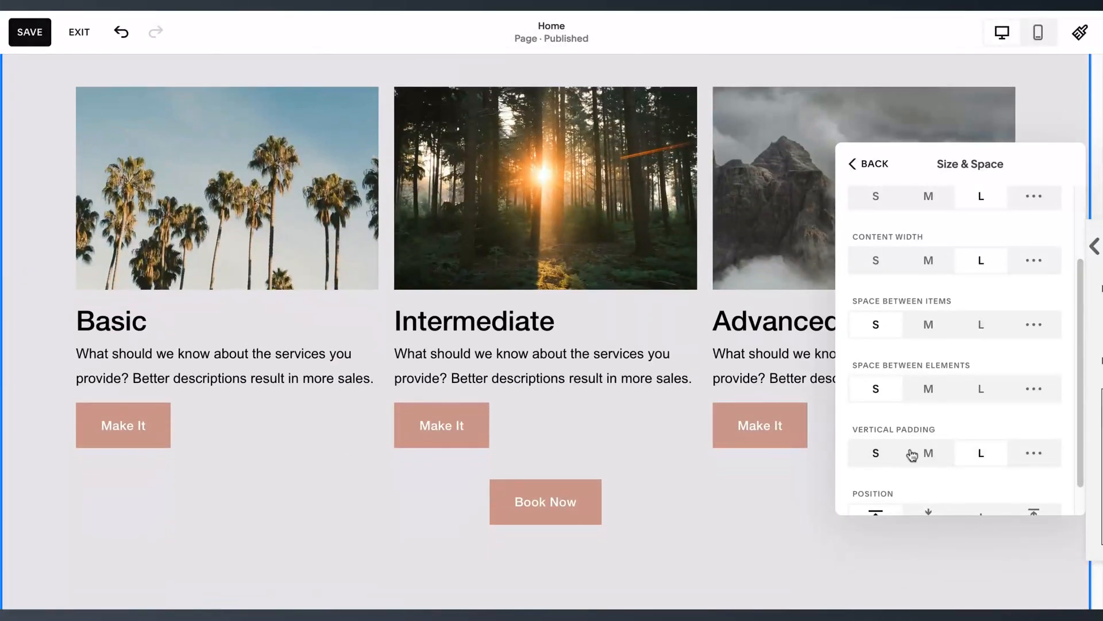
{"action": "left_click", "coordinate": [865, 449]}
{"action": "scroll", "coordinate": [946, 442], "scroll_direction": "down", "scroll_amount": 1}
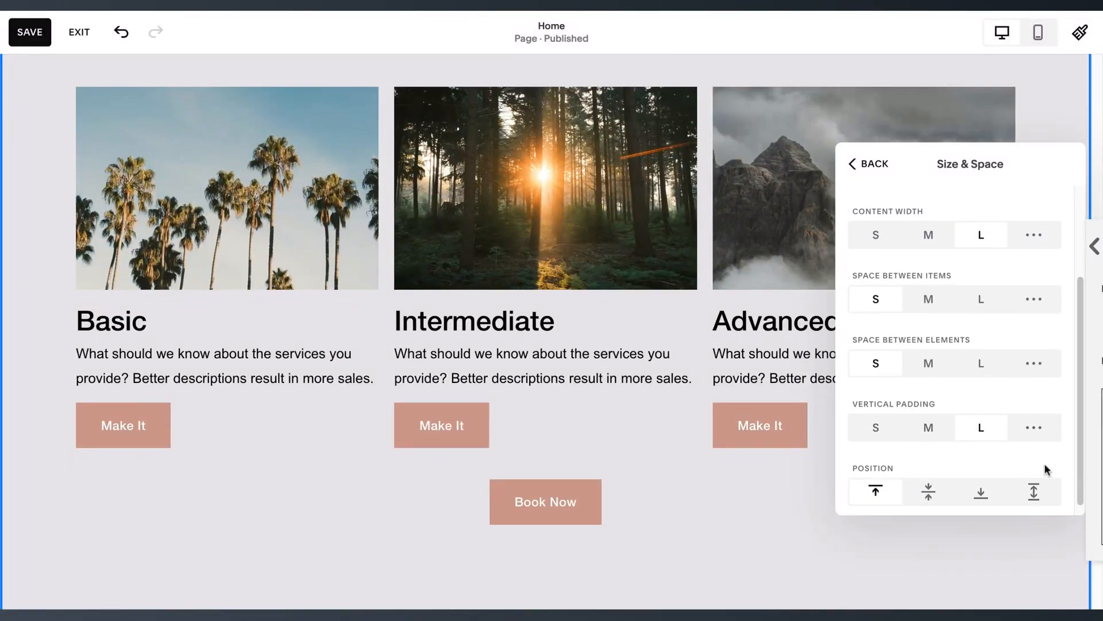
{"action": "scroll", "coordinate": [1059, 490], "scroll_direction": "down", "scroll_amount": 1}
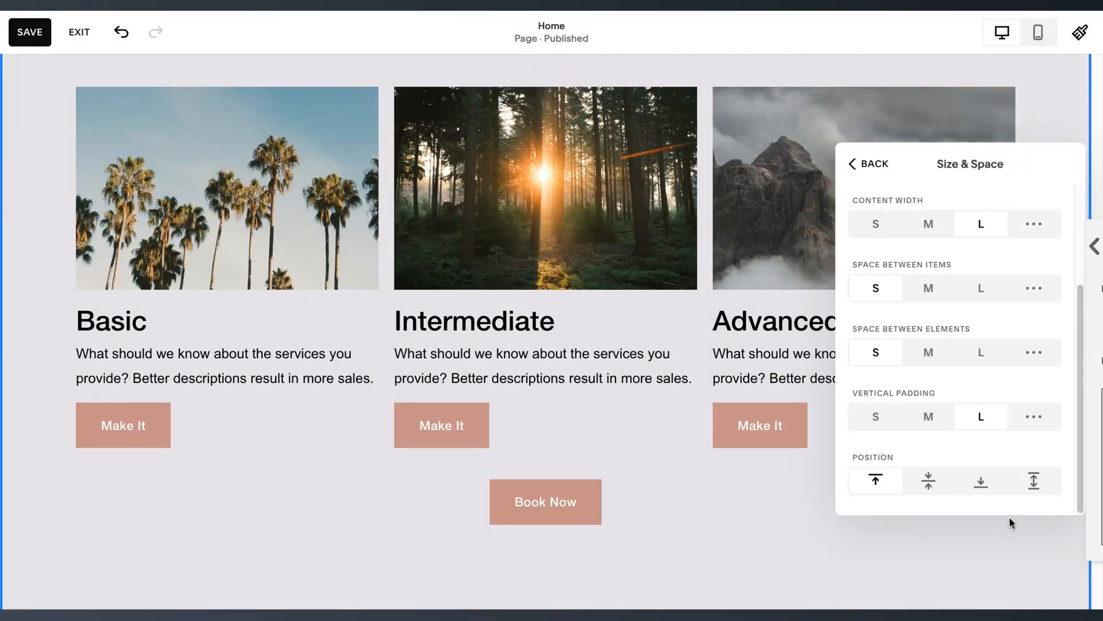
{"action": "left_click", "coordinate": [1037, 485]}
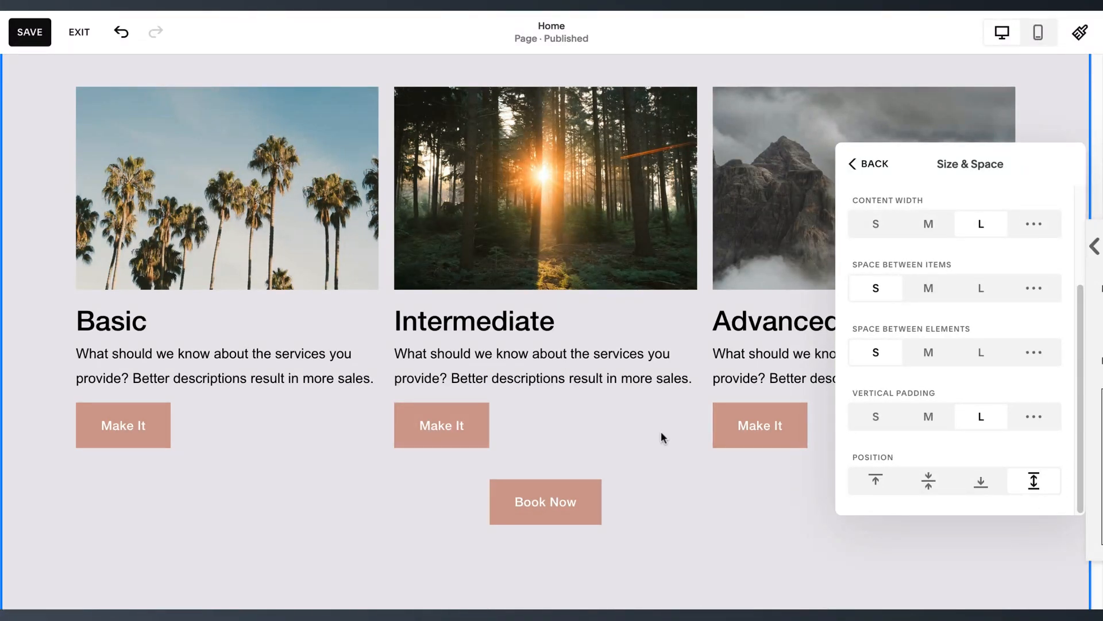
{"action": "scroll", "coordinate": [661, 431], "scroll_direction": "up", "scroll_amount": 5}
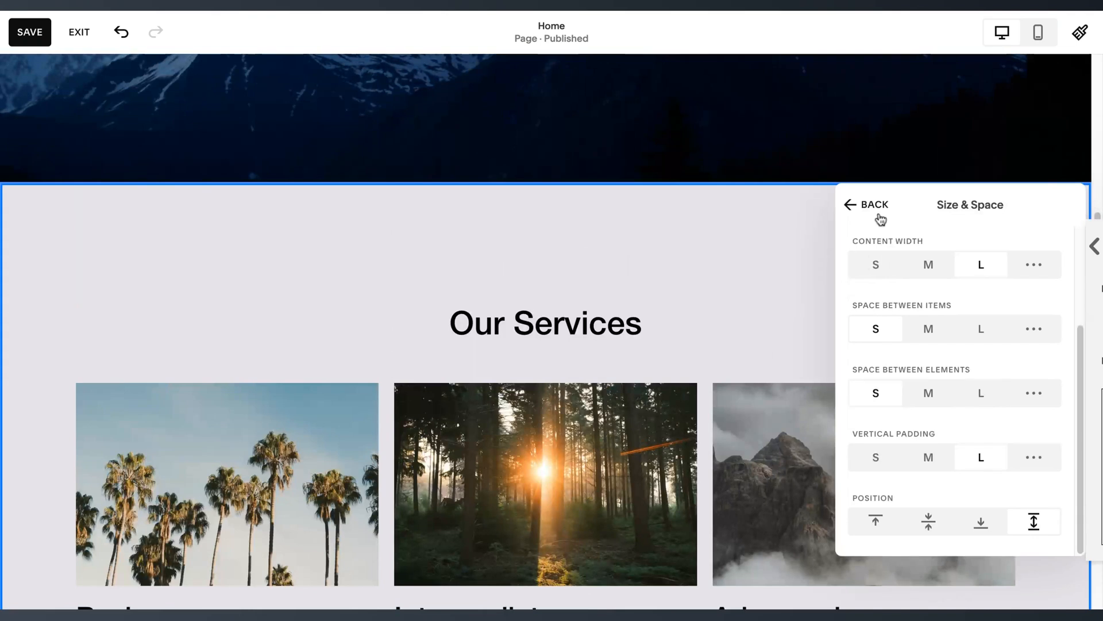
{"action": "scroll", "coordinate": [763, 347], "scroll_direction": "down", "scroll_amount": 5}
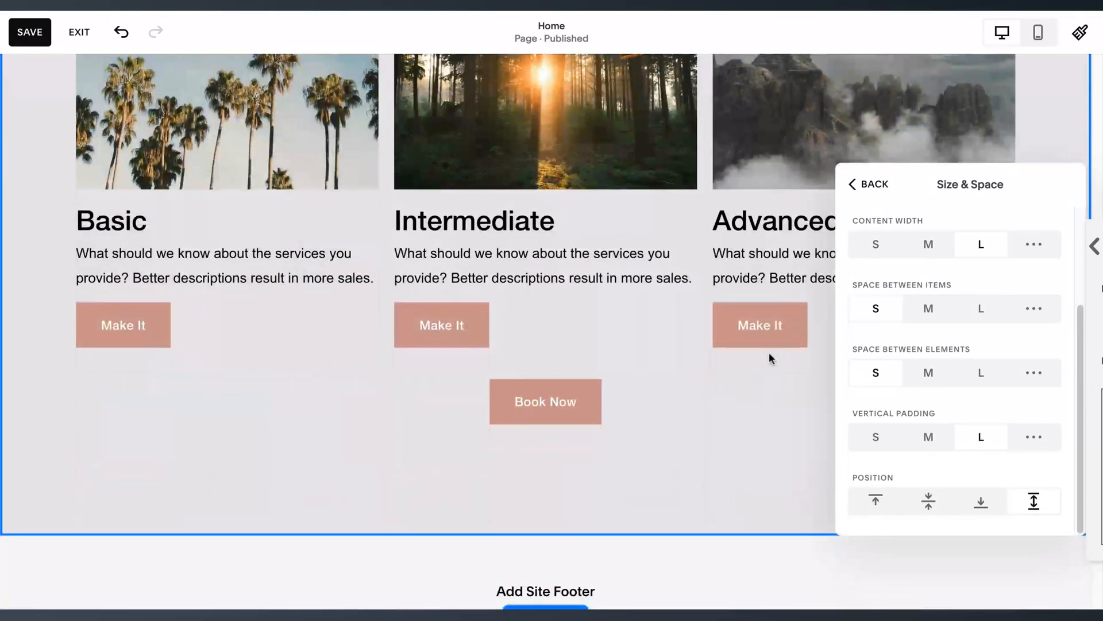
{"action": "left_click", "coordinate": [869, 185]}
Try hiding the item buttons and restore them, and turn off the section's Book Now button
{"action": "scroll", "coordinate": [897, 396], "scroll_direction": "down", "scroll_amount": 3}
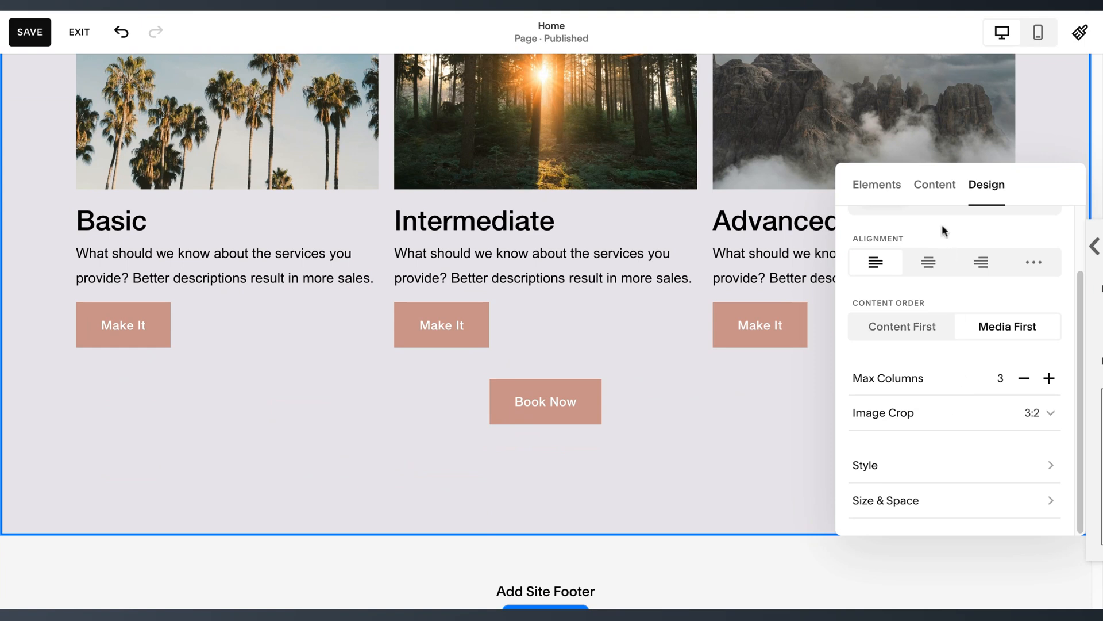
{"action": "left_click", "coordinate": [934, 185]}
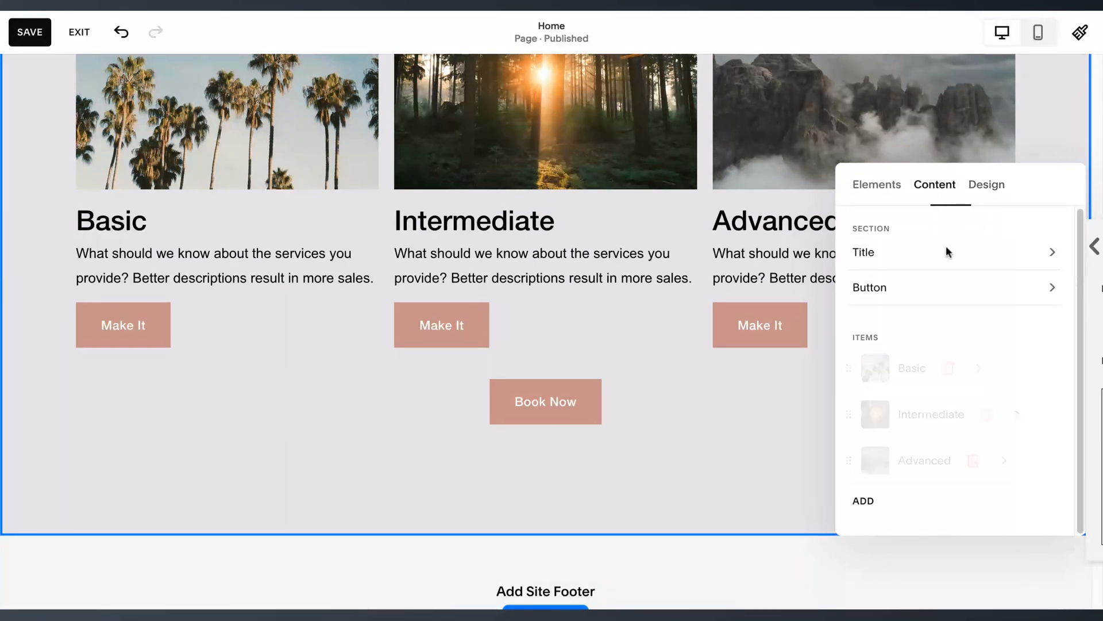
{"action": "left_click", "coordinate": [890, 195]}
{"action": "left_click", "coordinate": [938, 475]}
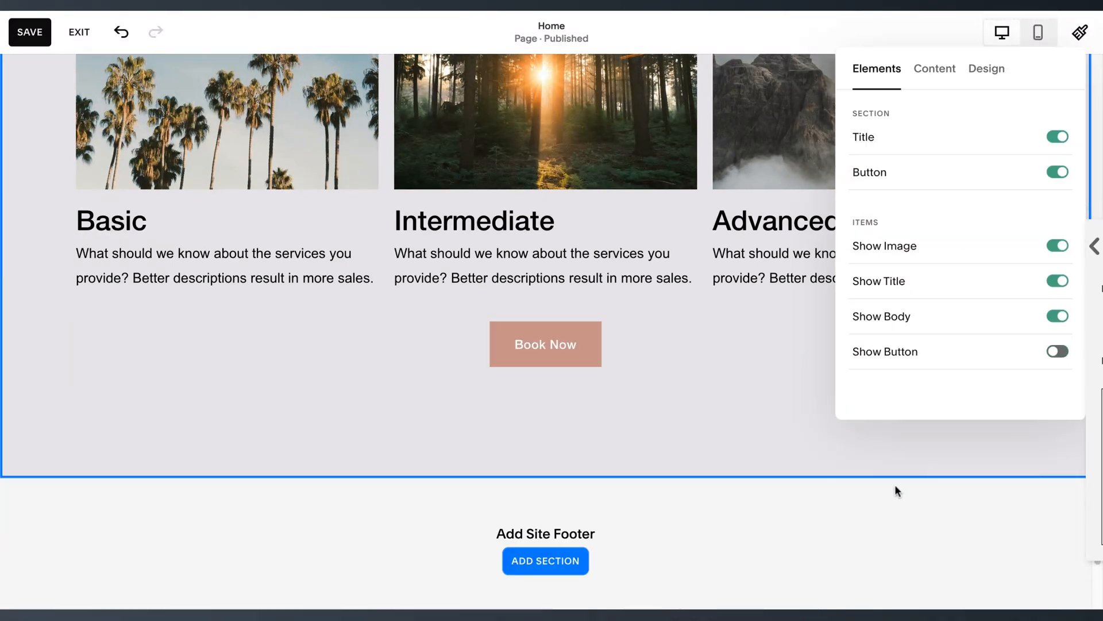
{"action": "left_click", "coordinate": [953, 350]}
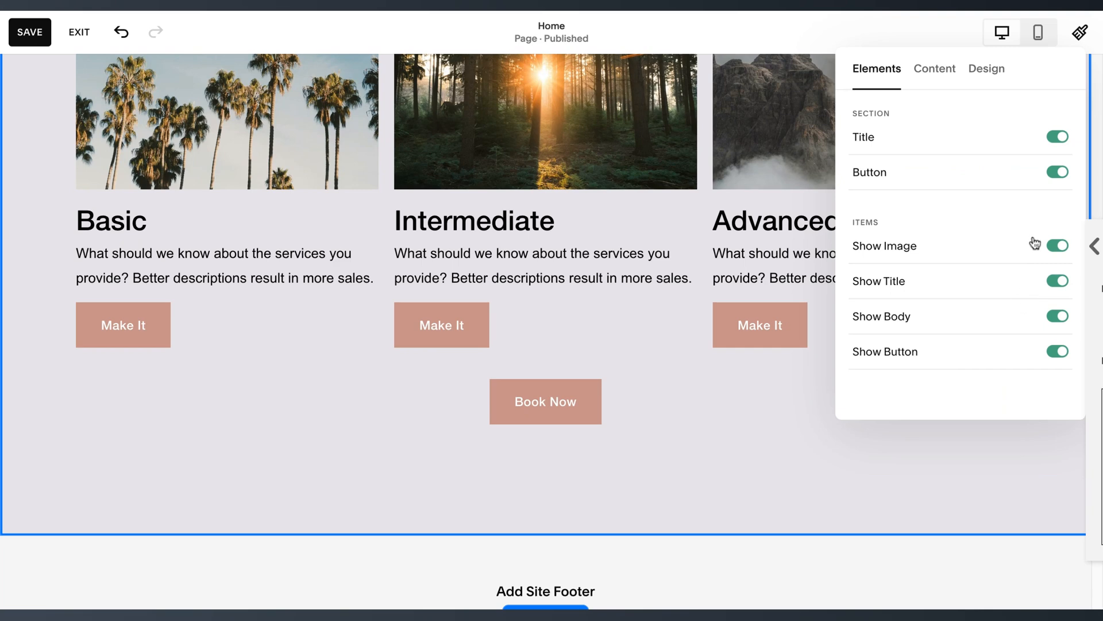
{"action": "left_click", "coordinate": [1040, 183]}
{"action": "scroll", "coordinate": [612, 366], "scroll_direction": "up", "scroll_amount": 3}
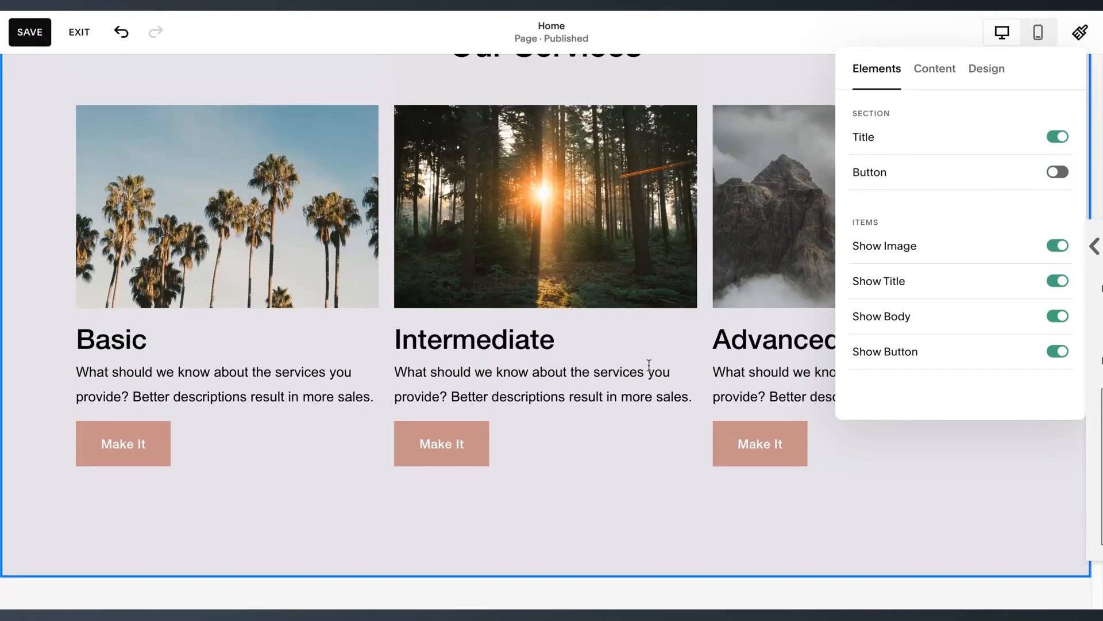
Set the services section's vertical padding to S in its size and space settings and view the custom padding values
{"action": "scroll", "coordinate": [560, 259], "scroll_direction": "up", "scroll_amount": 5}
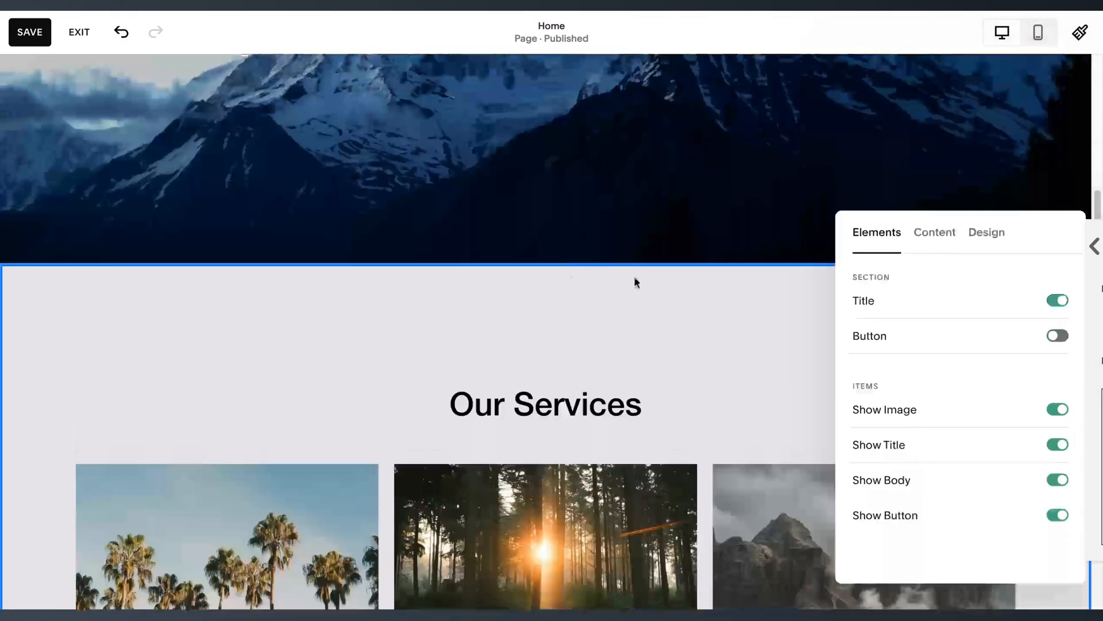
{"action": "scroll", "coordinate": [629, 275], "scroll_direction": "down", "scroll_amount": 2}
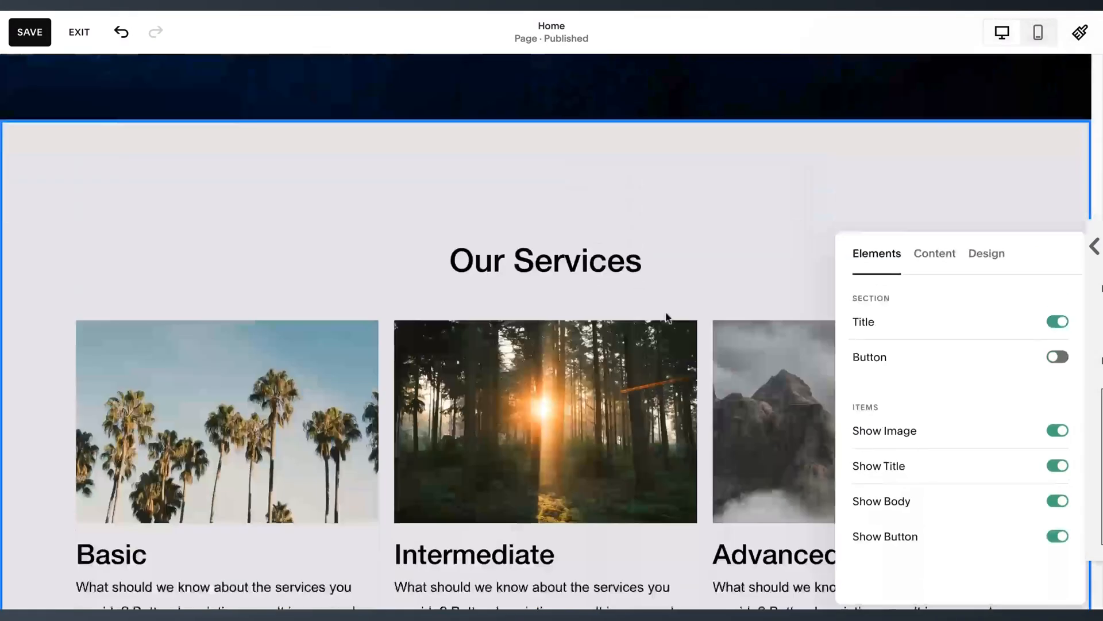
{"action": "left_click", "coordinate": [980, 256]}
{"action": "scroll", "coordinate": [976, 401], "scroll_direction": "down", "scroll_amount": 2}
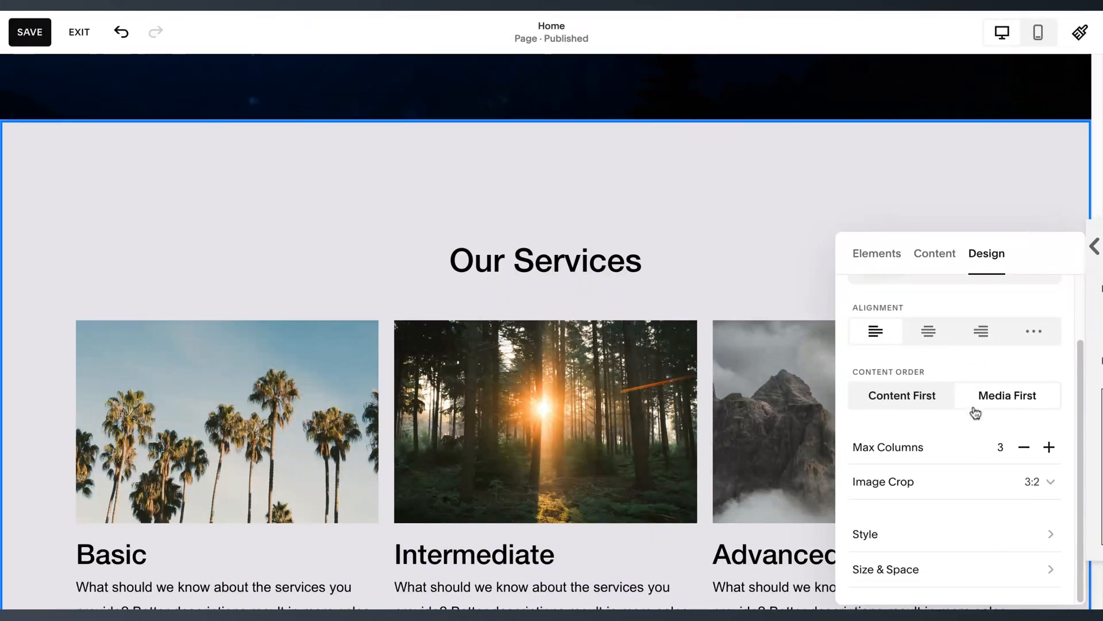
{"action": "left_click", "coordinate": [977, 568]}
{"action": "scroll", "coordinate": [1006, 424], "scroll_direction": "down", "scroll_amount": 3}
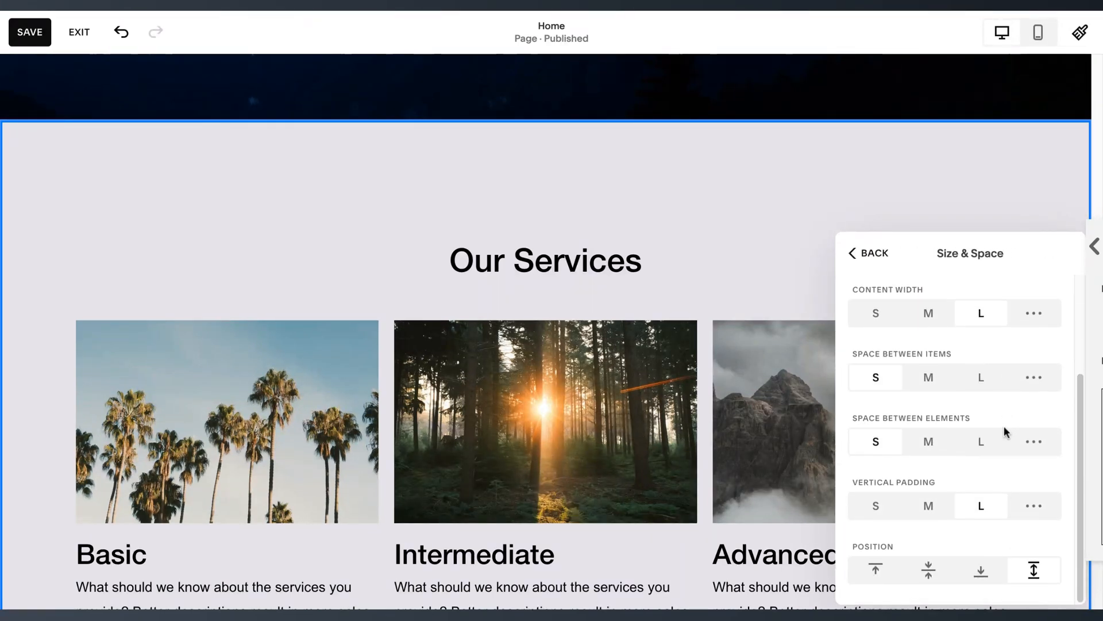
{"action": "left_click", "coordinate": [888, 505]}
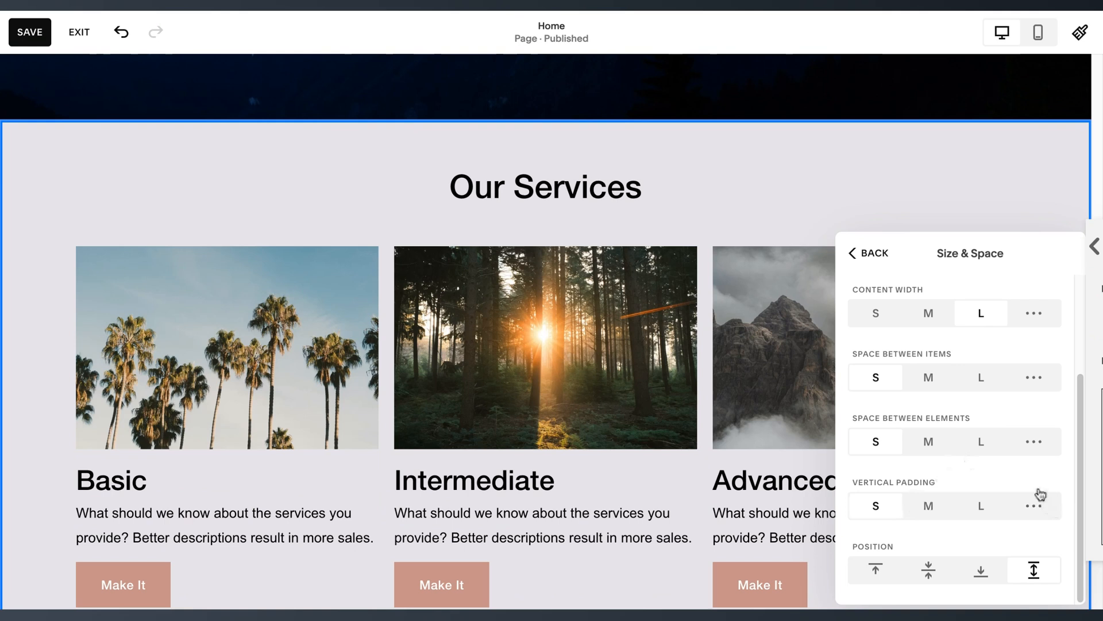
{"action": "left_click", "coordinate": [1033, 506]}
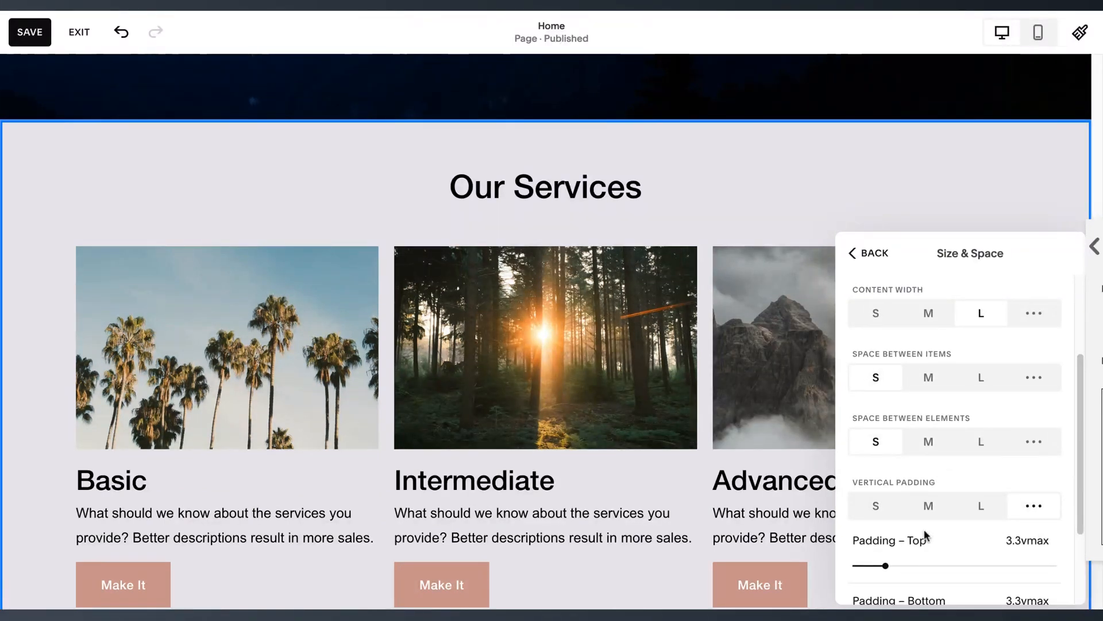
{"action": "scroll", "coordinate": [926, 514], "scroll_direction": "down", "scroll_amount": 1}
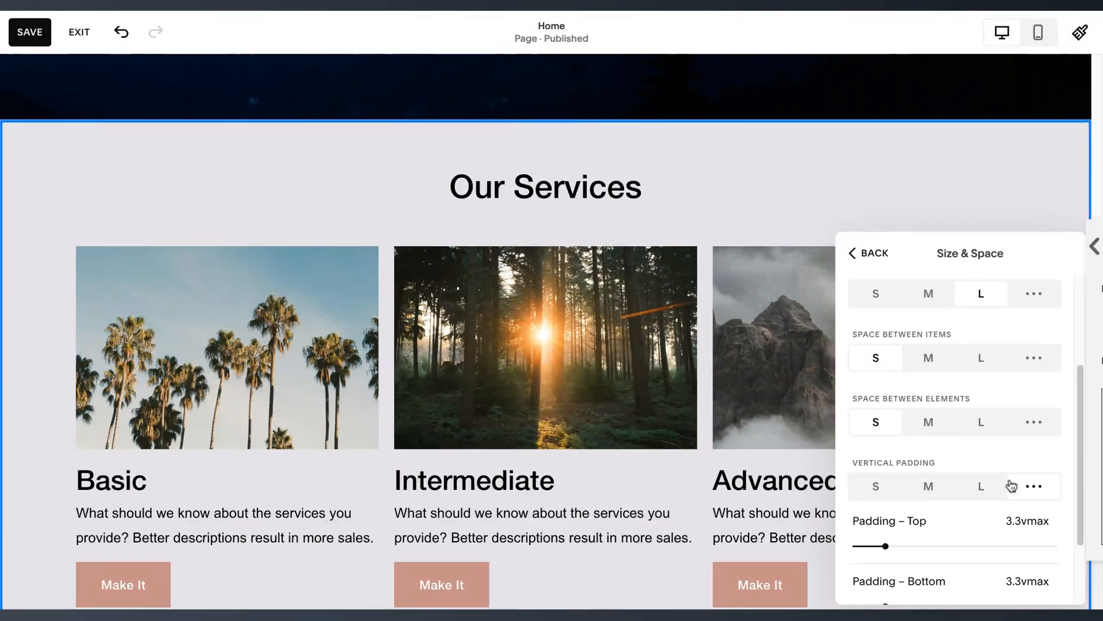
{"action": "scroll", "coordinate": [1009, 443], "scroll_direction": "down", "scroll_amount": 2}
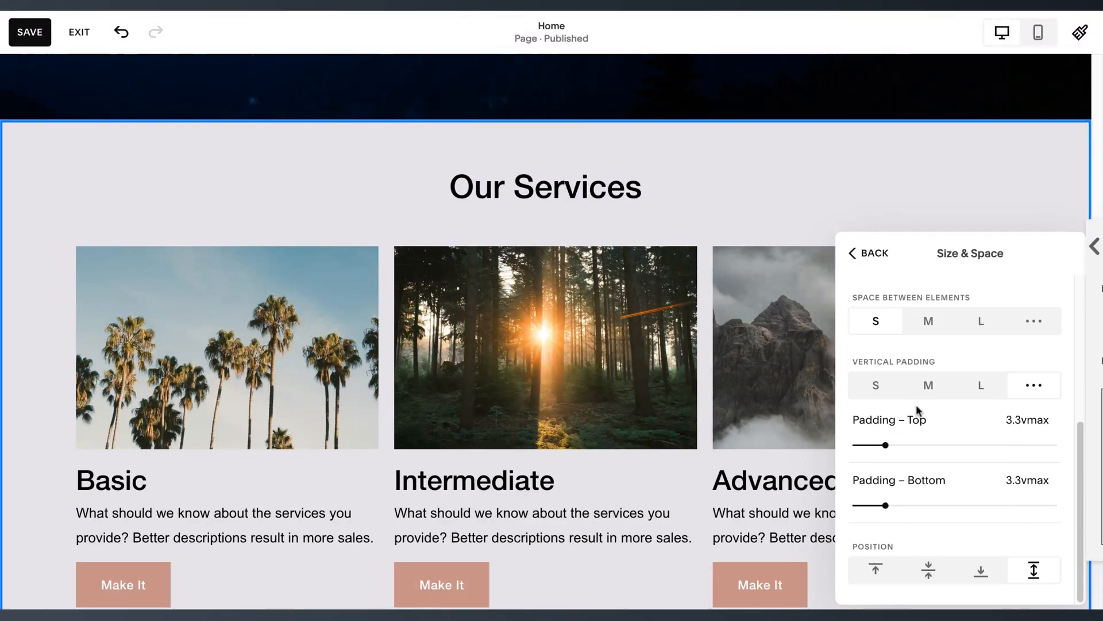
Try a custom space of 18px below the section title
{"action": "left_click", "coordinate": [1052, 321]}
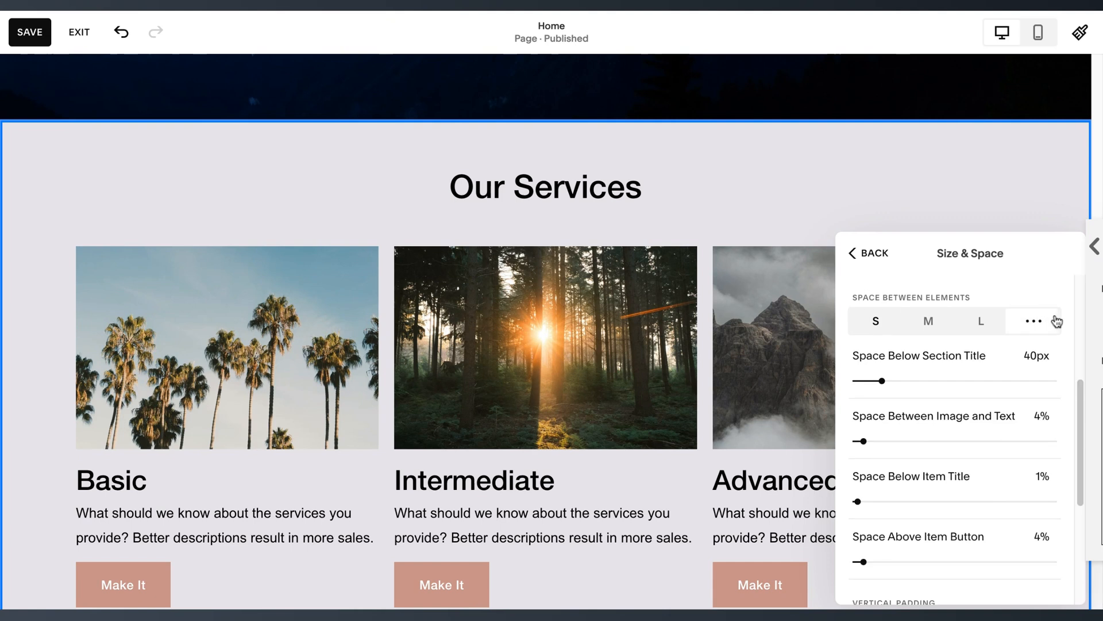
{"action": "left_click_drag", "start_coordinate": [883, 381], "coordinate": [867, 380]}
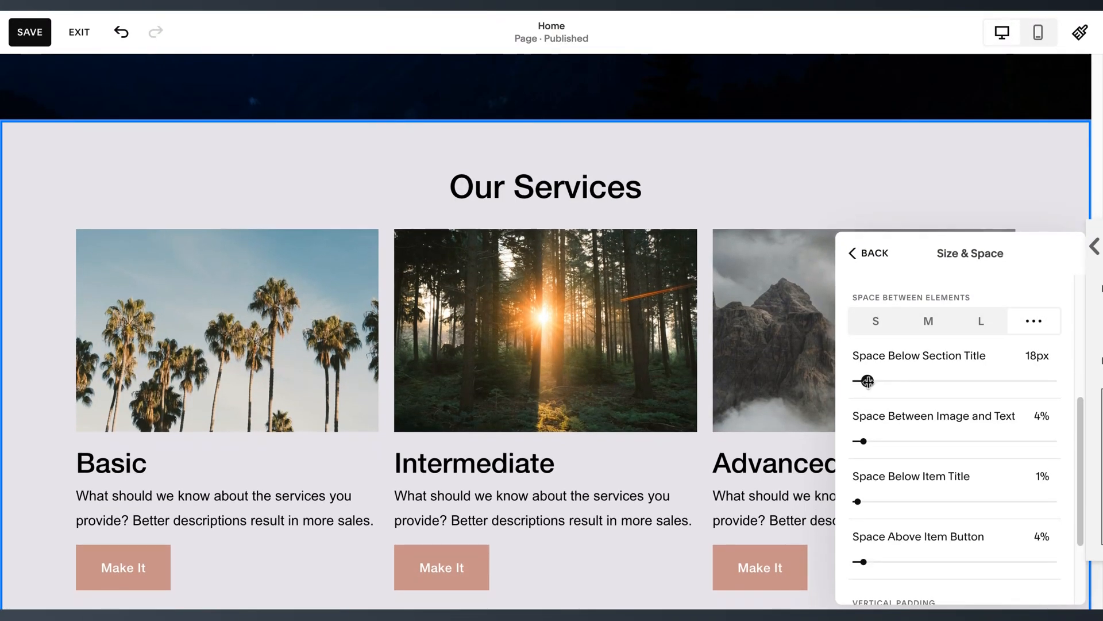
{"action": "left_click", "coordinate": [866, 256]}
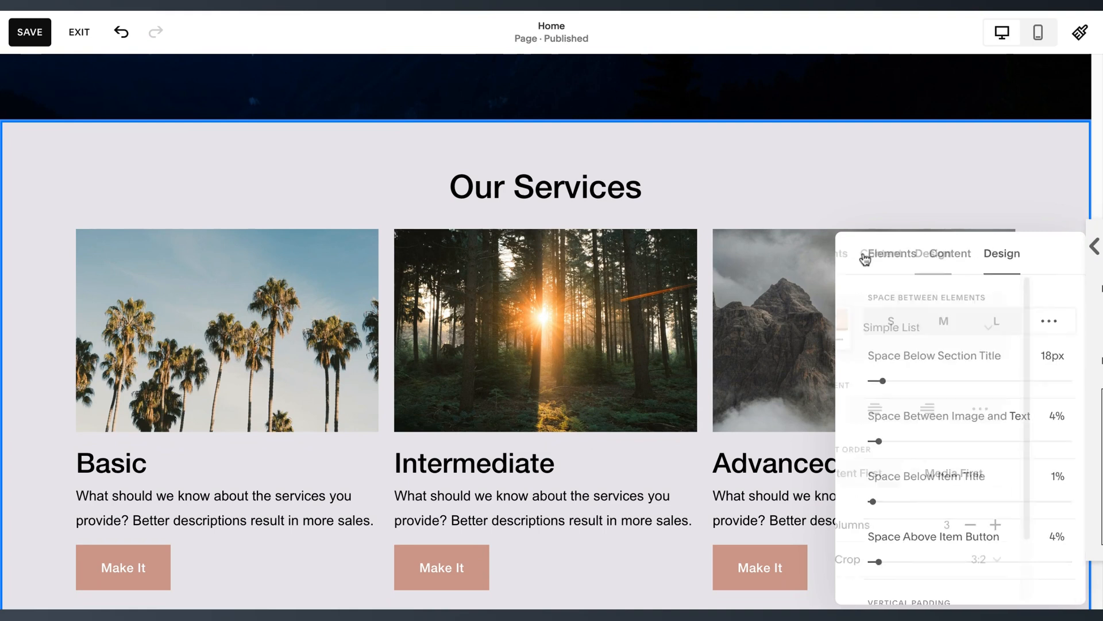
Reset the space between elements to S and set a custom space below the section title of 26px
{"action": "scroll", "coordinate": [937, 517], "scroll_direction": "down", "scroll_amount": 2}
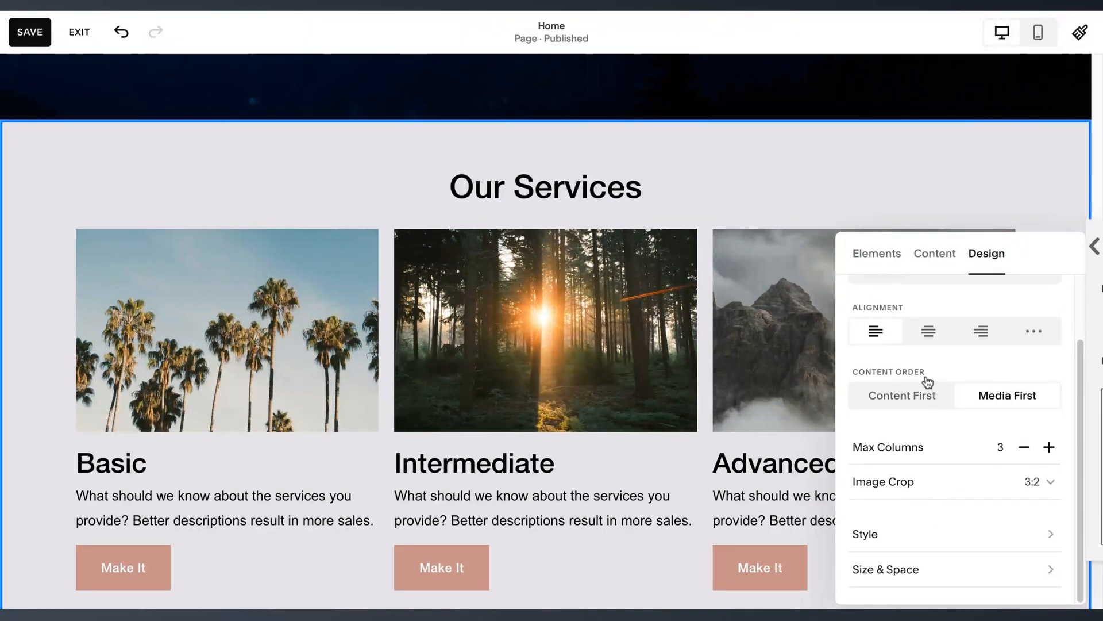
{"action": "left_click", "coordinate": [900, 585]}
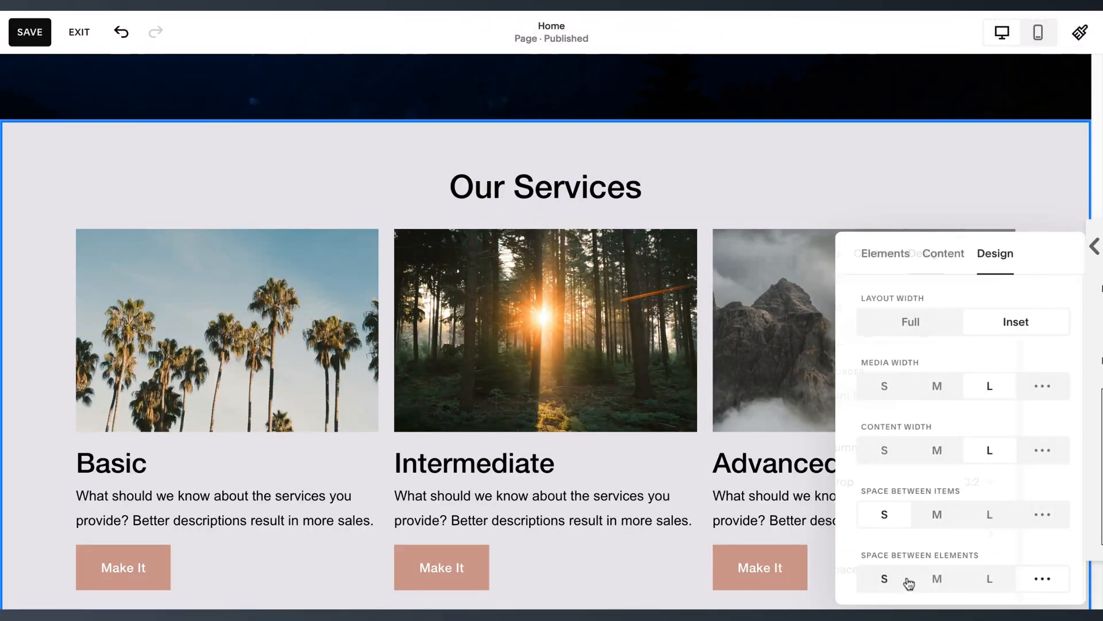
{"action": "scroll", "coordinate": [925, 506], "scroll_direction": "down", "scroll_amount": 2}
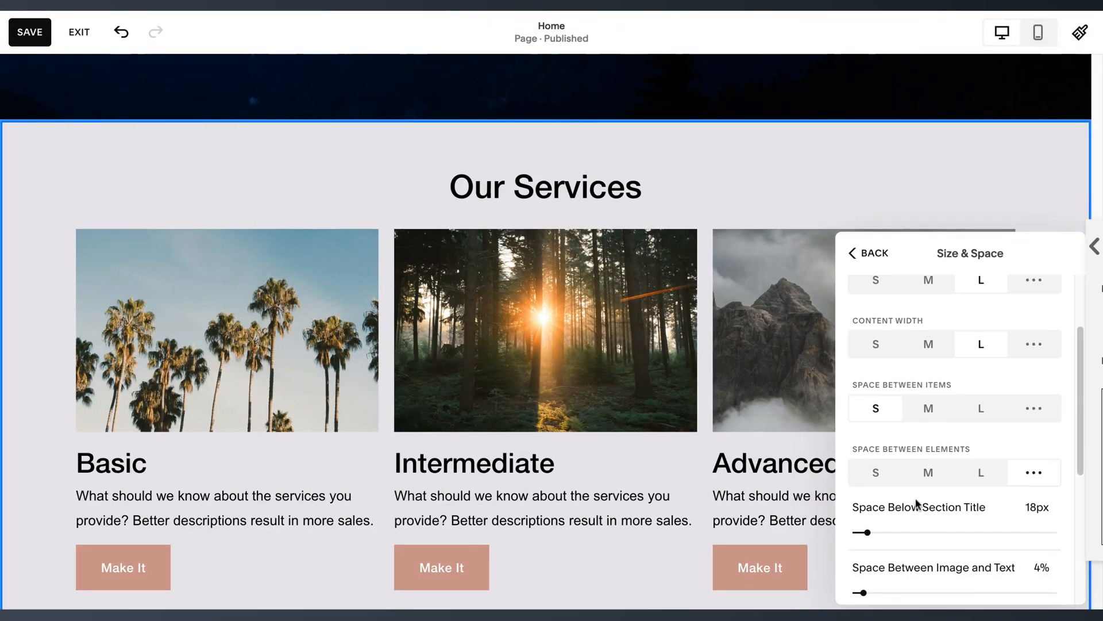
{"action": "left_click", "coordinate": [877, 477]}
{"action": "left_click", "coordinate": [1034, 473]}
{"action": "left_click_drag", "start_coordinate": [881, 531], "coordinate": [874, 531]}
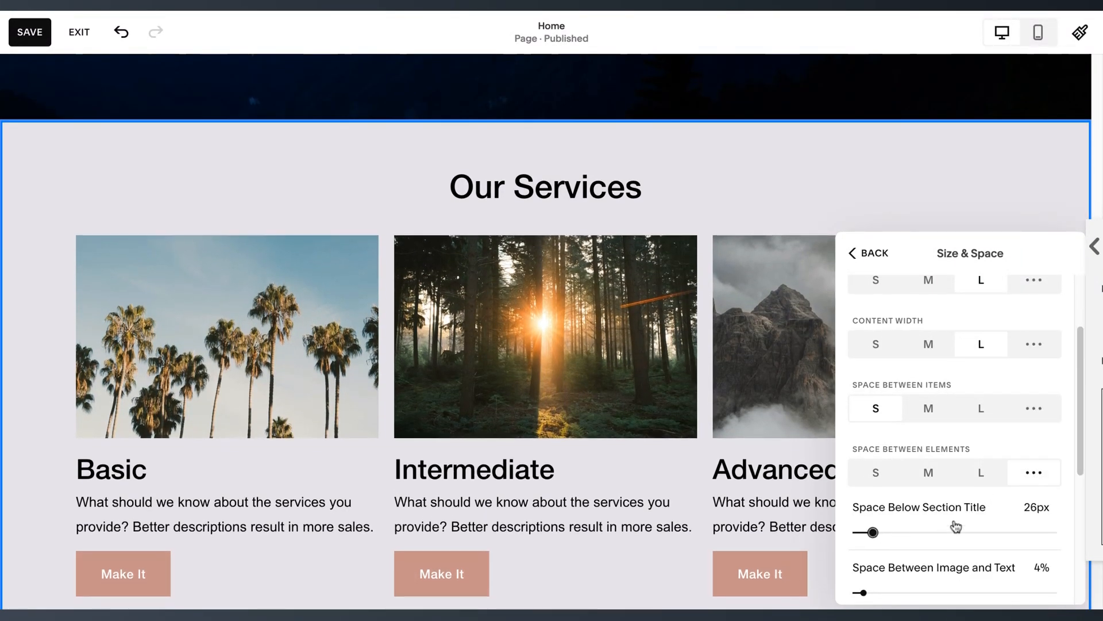
{"action": "left_click", "coordinate": [866, 259]}
Review the remaining size and space settings of the services section and save the page
{"action": "scroll", "coordinate": [957, 444], "scroll_direction": "down", "scroll_amount": 1}
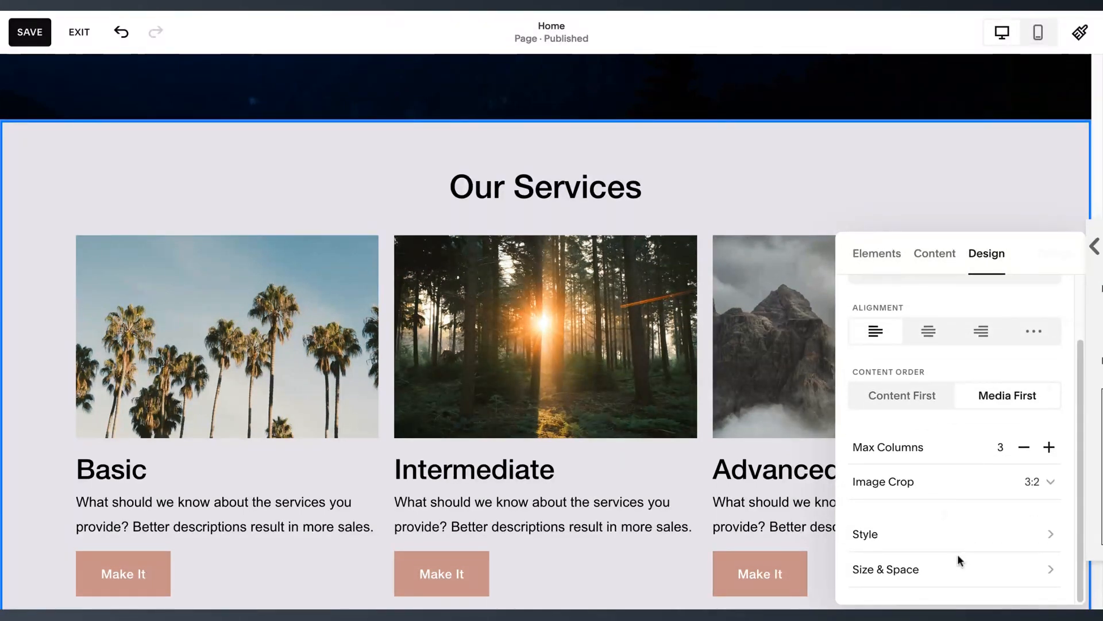
{"action": "left_click", "coordinate": [958, 559]}
{"action": "scroll", "coordinate": [968, 543], "scroll_direction": "down", "scroll_amount": 5}
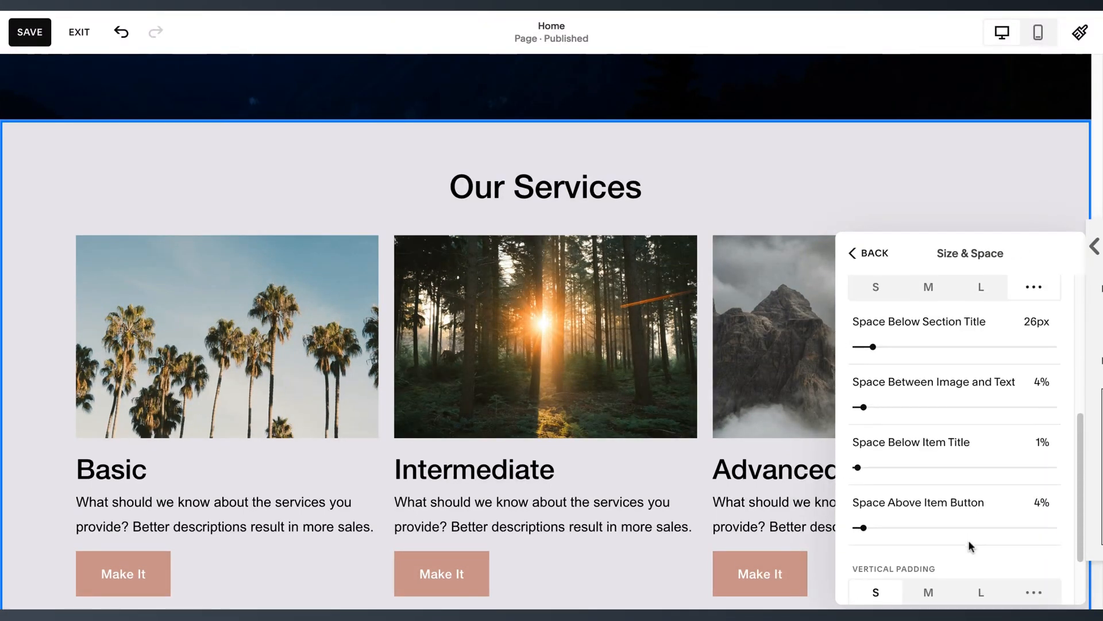
{"action": "scroll", "coordinate": [969, 541], "scroll_direction": "down", "scroll_amount": 3}
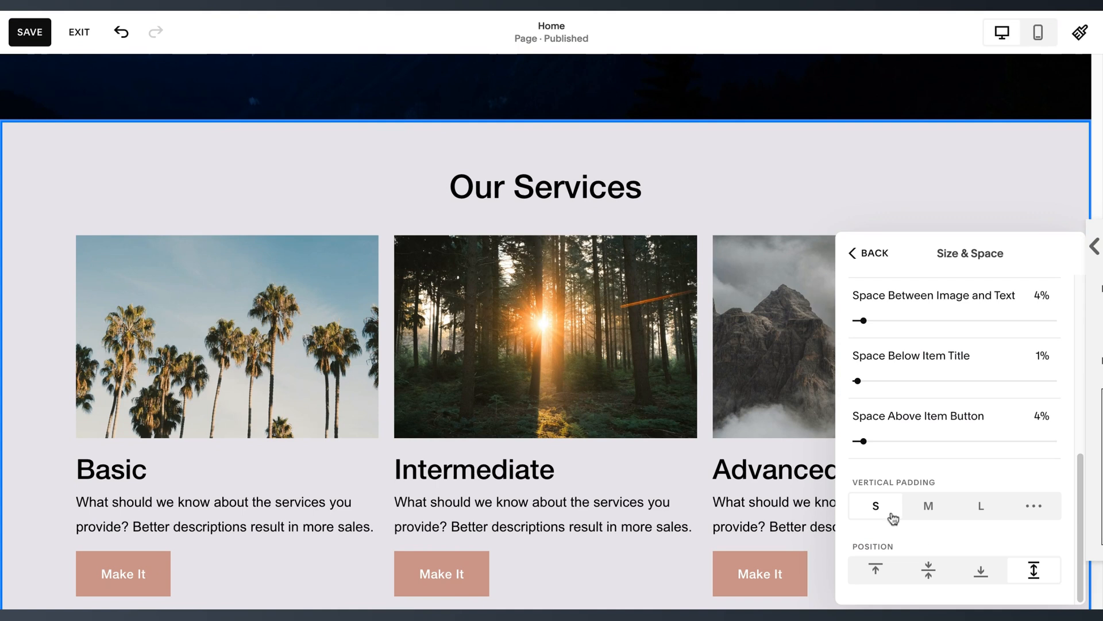
{"action": "left_click", "coordinate": [31, 32]}
{"action": "scroll", "coordinate": [552, 296], "scroll_direction": "down", "scroll_amount": 2}
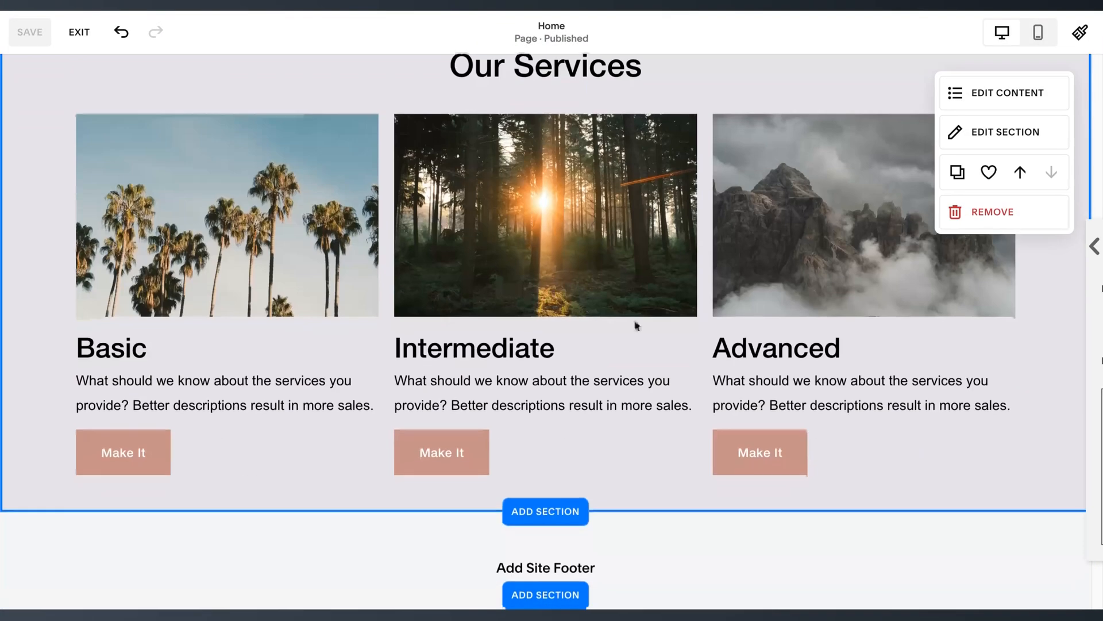
{"action": "scroll", "coordinate": [837, 266], "scroll_direction": "up", "scroll_amount": 2}
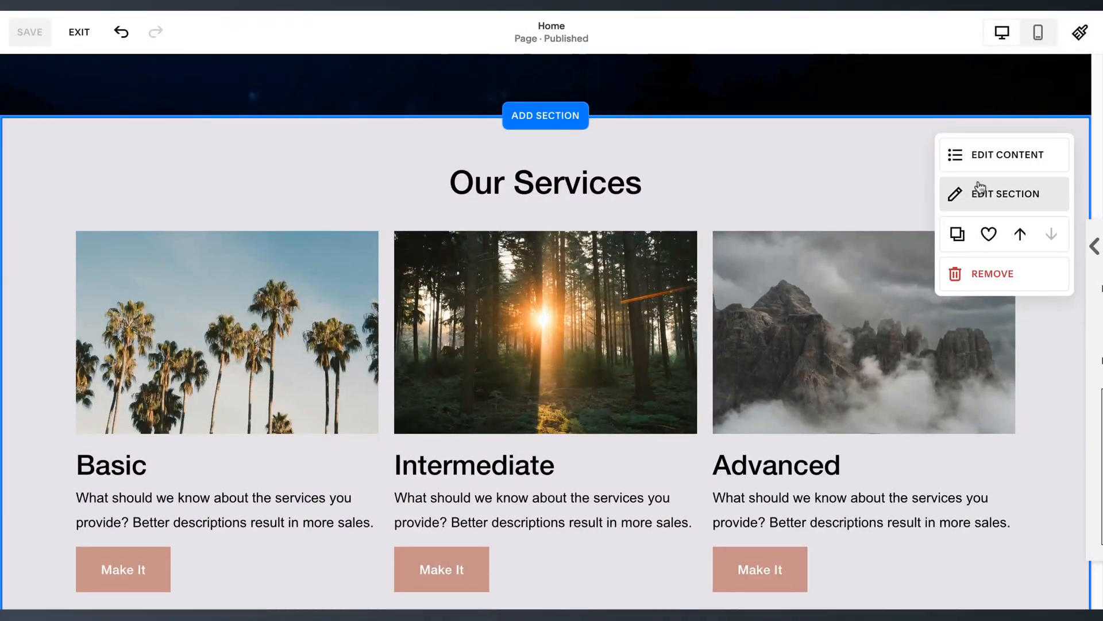
Change the title of the Basic item with the palm tree image to Florida
{"action": "left_click", "coordinate": [998, 159]}
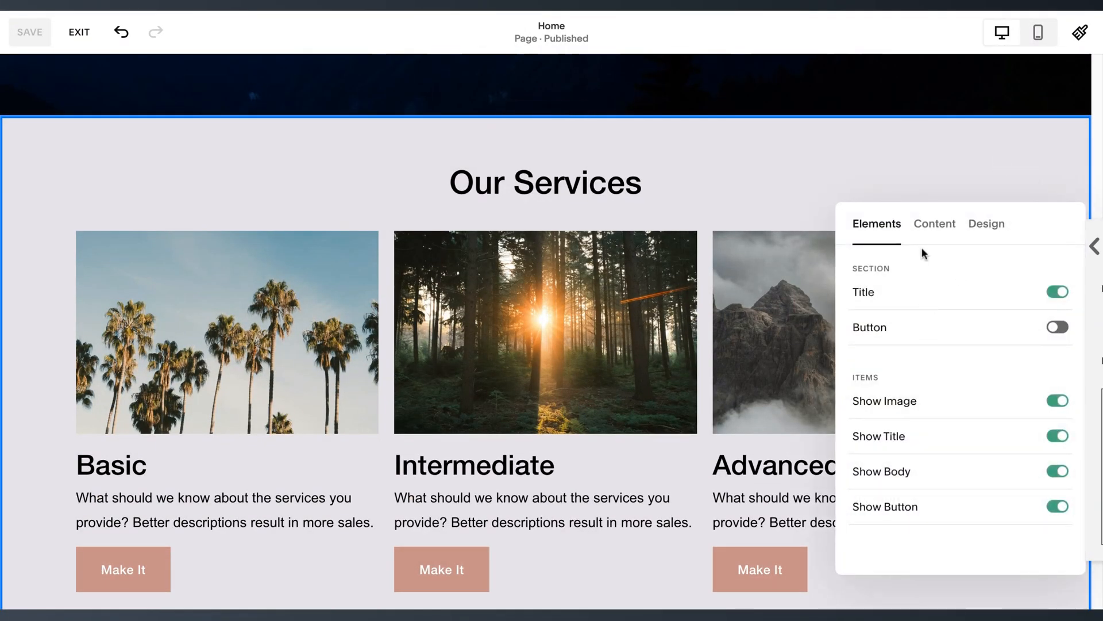
{"action": "left_click", "coordinate": [938, 224]}
{"action": "left_click", "coordinate": [937, 373]}
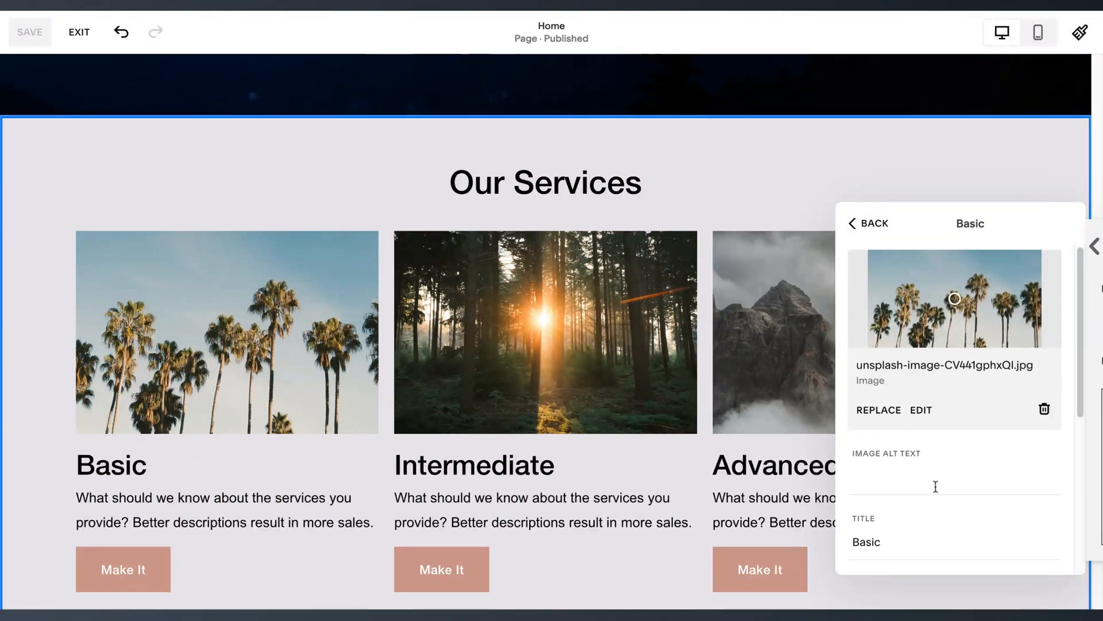
{"action": "left_click", "coordinate": [914, 483]}
{"action": "left_click", "coordinate": [906, 537]}
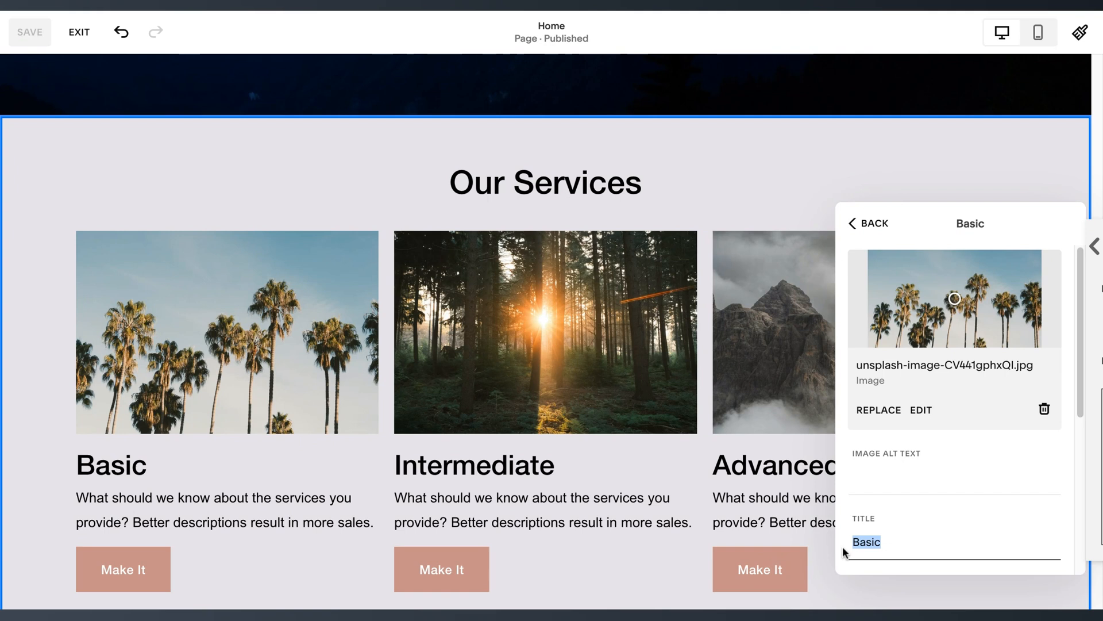
{"action": "type", "text": "Glorid"}
{"action": "key", "text": "BackSpace"}
{"action": "key", "text": "BackSpace"}
{"action": "key", "text": "BackSpace"}
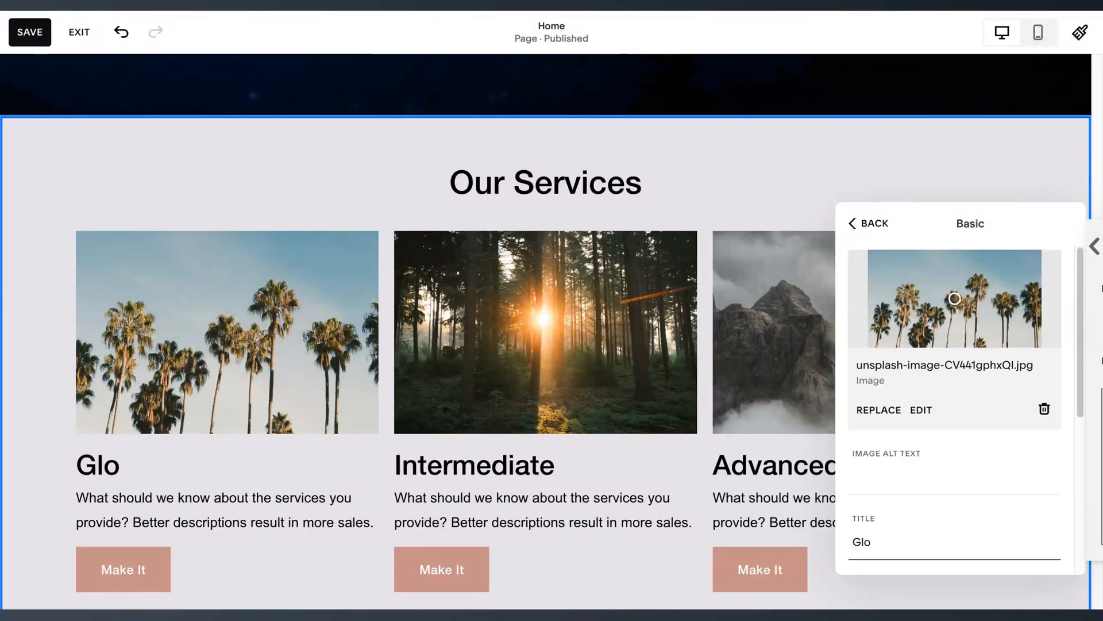
{"action": "key", "text": "BackSpace"}
{"action": "key", "text": "BackSpace"}
{"action": "key", "text": "BackSpace"}
{"action": "type", "text": "Florida"}
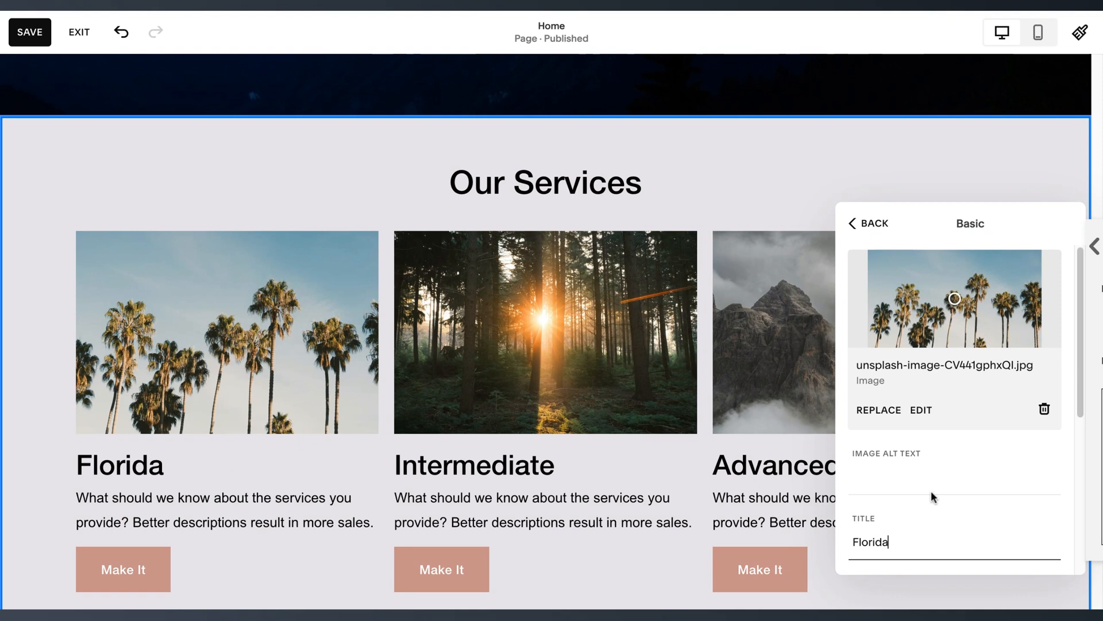
{"action": "left_click", "coordinate": [867, 224]}
Change the title of the Intermediate item with the forest image to Vermont
{"action": "left_click", "coordinate": [939, 423]}
{"action": "triple_click", "coordinate": [933, 539]}
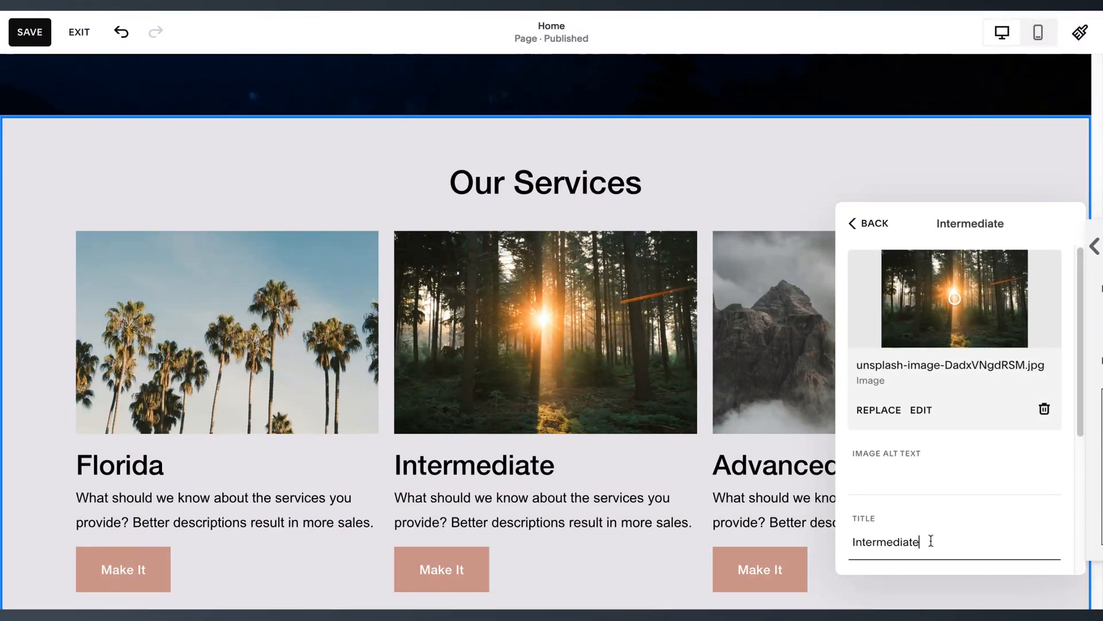
{"action": "type", "text": "Vermont"}
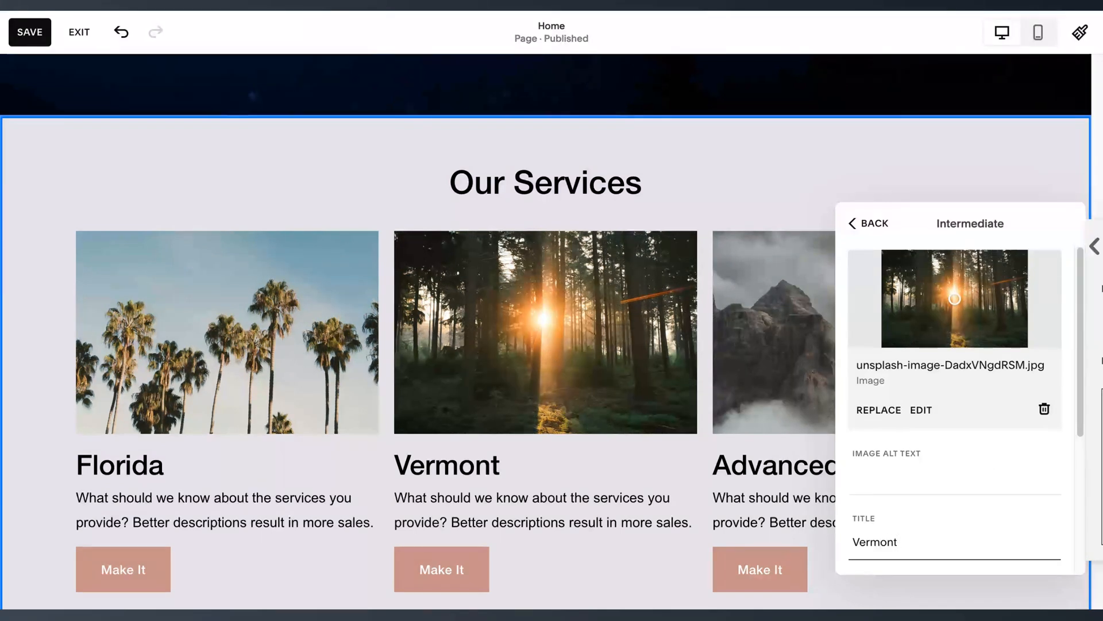
{"action": "left_click", "coordinate": [851, 223]}
Change the title of the Advanced item with the mountain image to Denver
{"action": "left_click", "coordinate": [952, 474]}
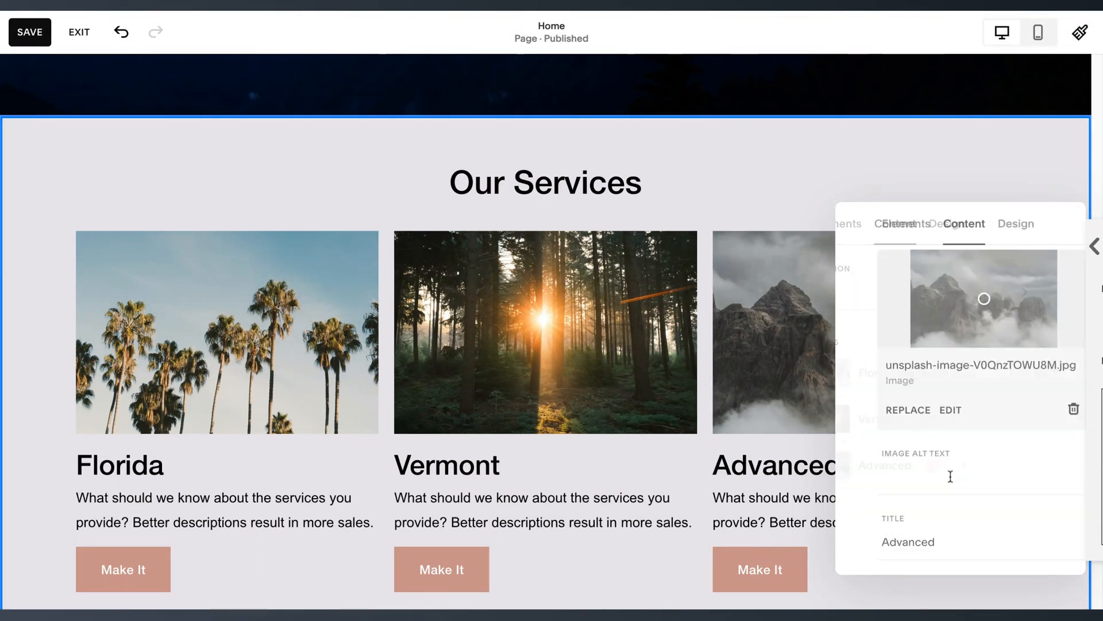
{"action": "double_click", "coordinate": [912, 536]}
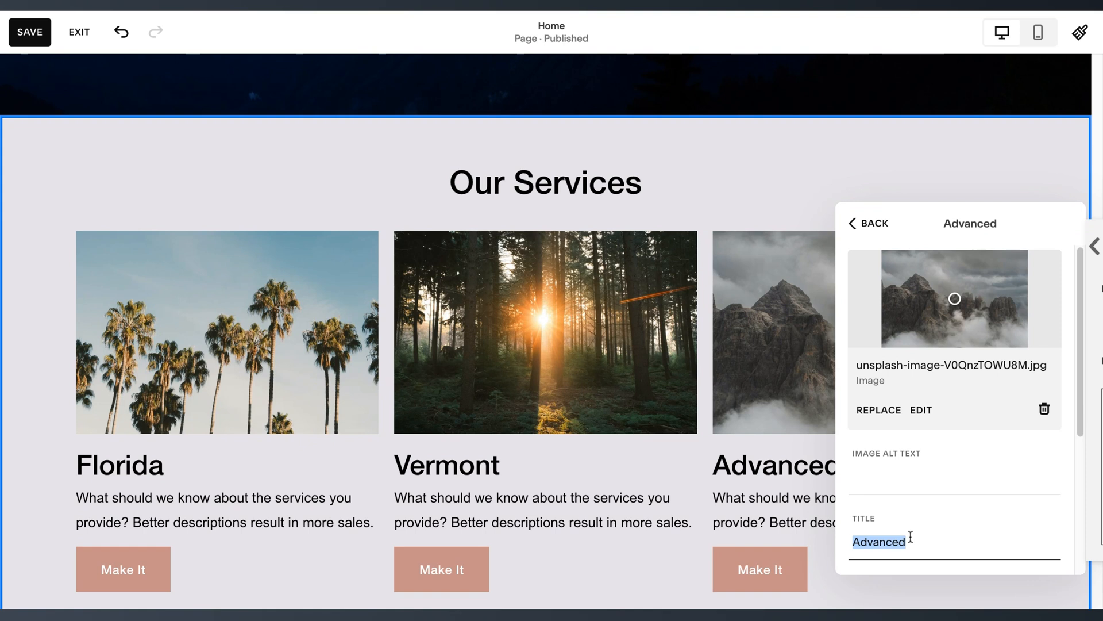
{"action": "type", "text": "Denver"}
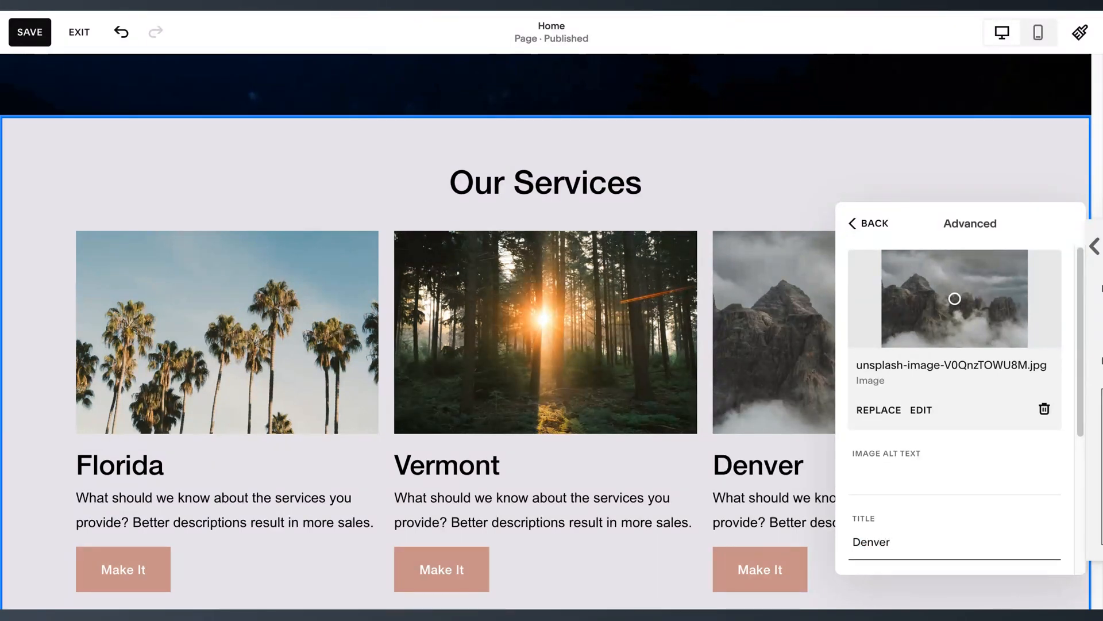
{"action": "left_click", "coordinate": [869, 229]}
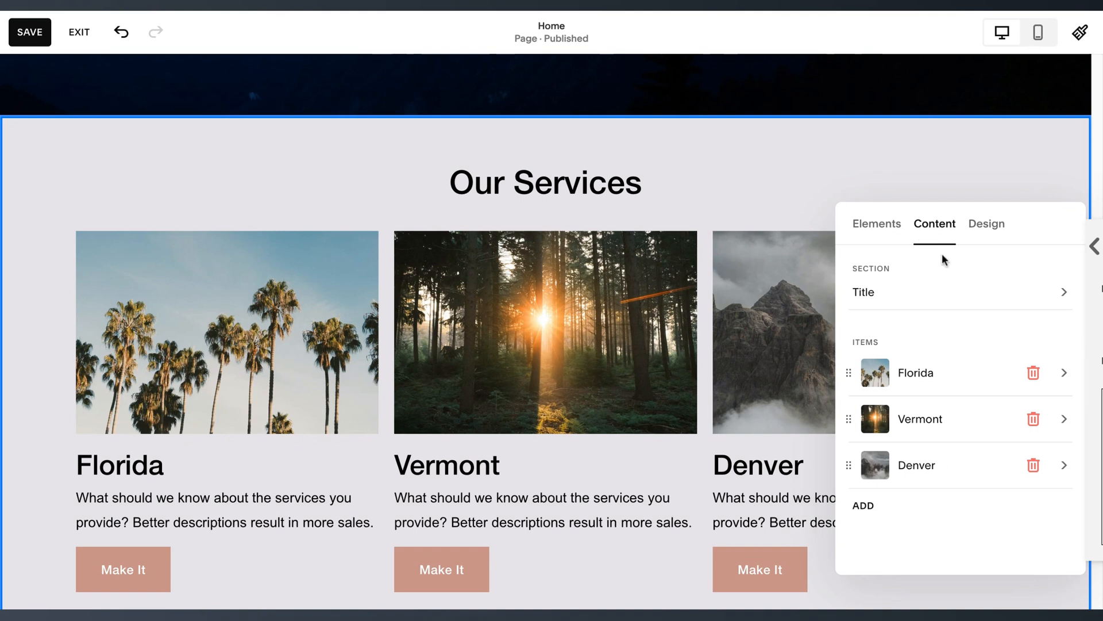
Change the section title from Our Services to Our Destinations and return to the section's element visibility options
{"action": "left_click", "coordinate": [945, 308]}
{"action": "left_click_drag", "start_coordinate": [934, 360], "coordinate": [876, 351]}
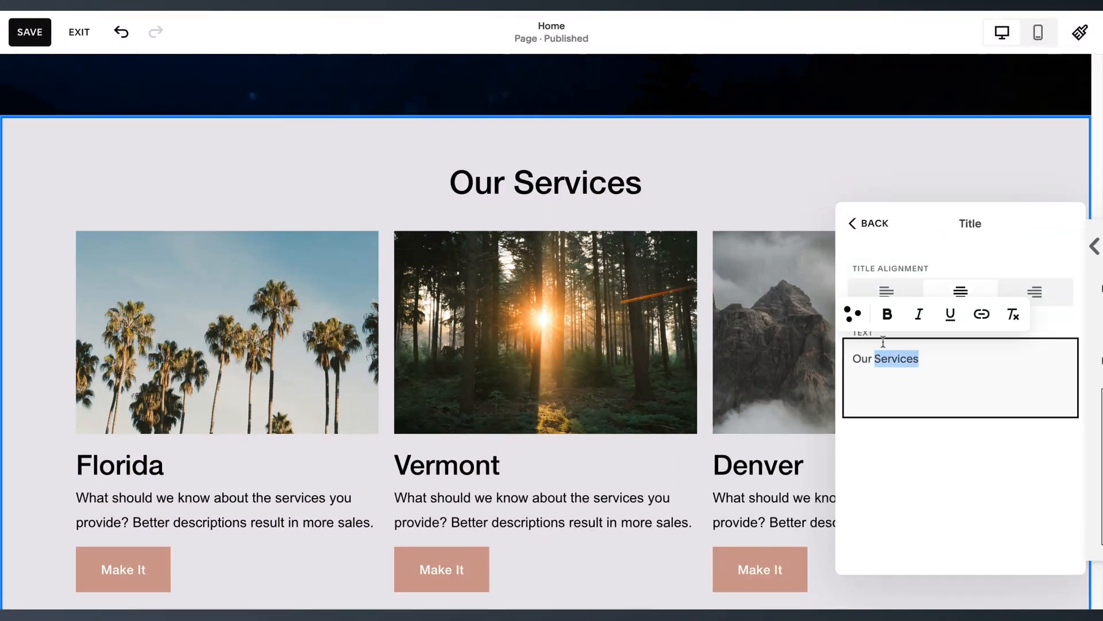
{"action": "type", "text": "Desrt"}
{"action": "key", "text": "BackSpace"}
{"action": "key", "text": "BackSpace"}
{"action": "type", "text": "tinations"}
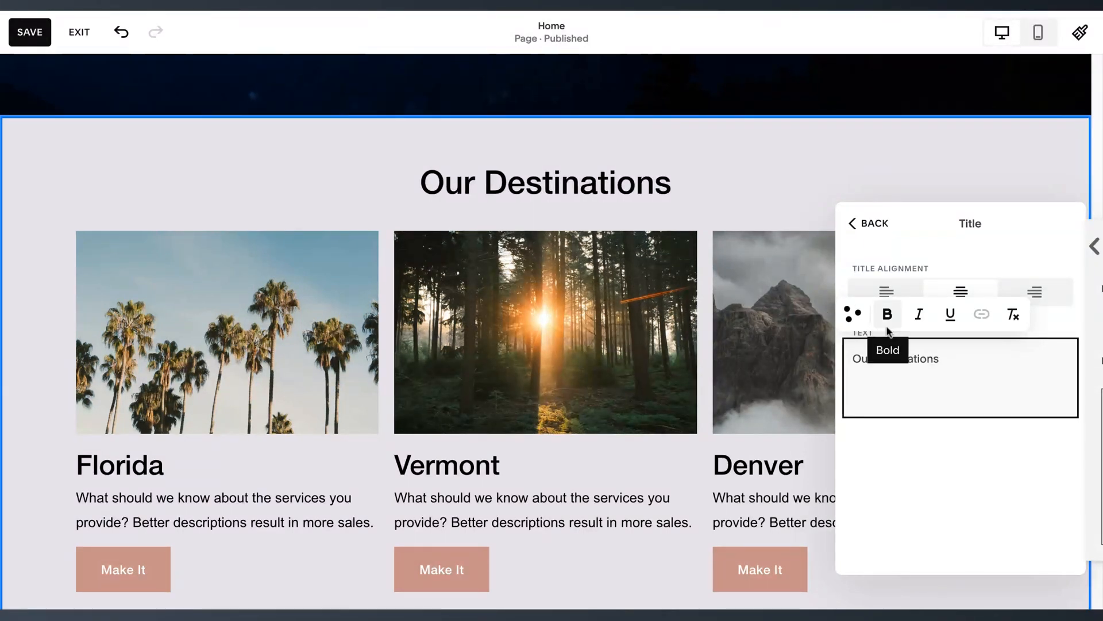
{"action": "left_click", "coordinate": [866, 225]}
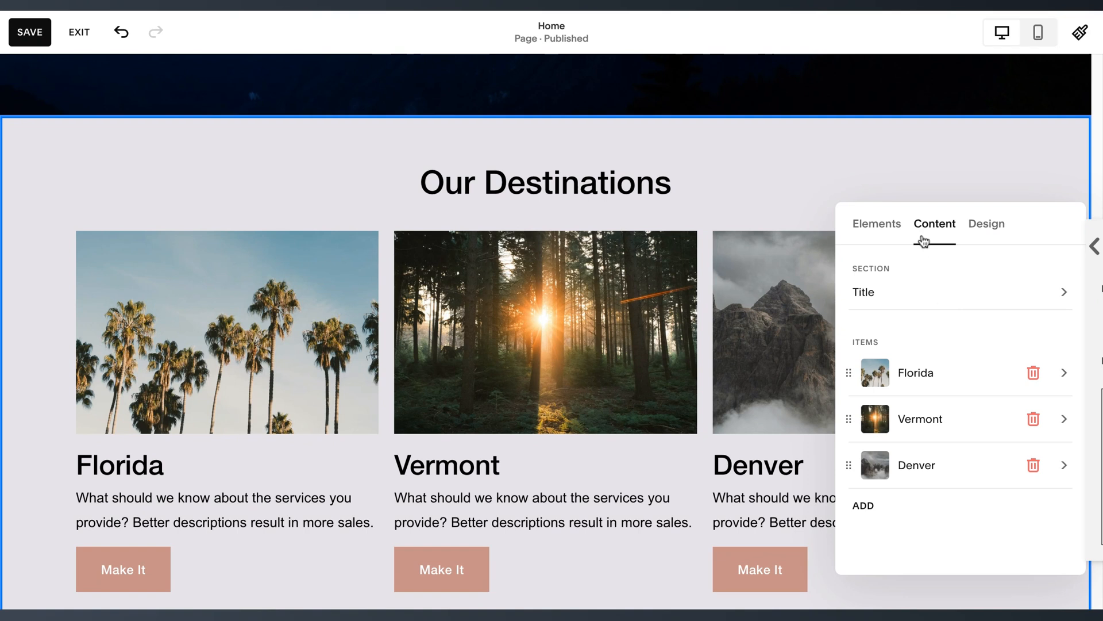
{"action": "left_click", "coordinate": [890, 227]}
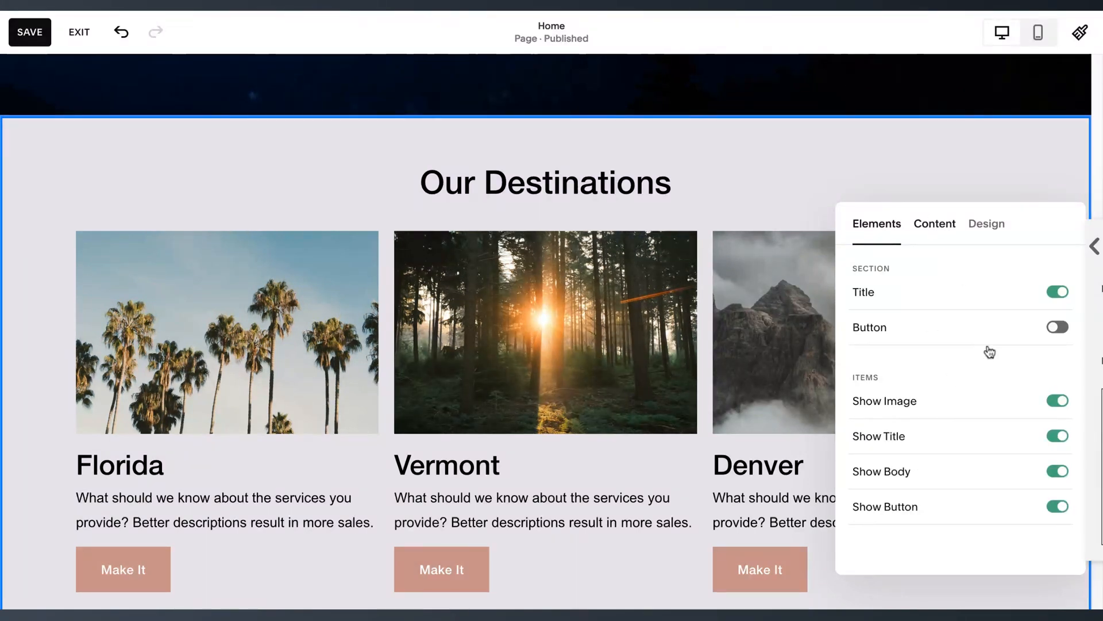
Change the Florida item's button text to Book Now
{"action": "left_click", "coordinate": [947, 238]}
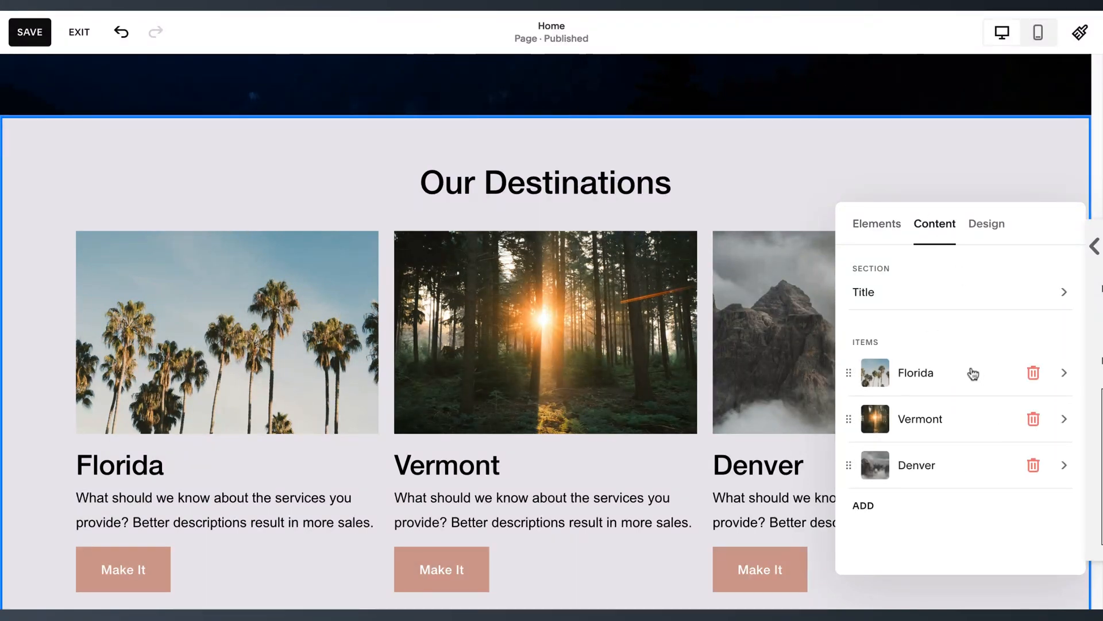
{"action": "left_click", "coordinate": [973, 374]}
{"action": "scroll", "coordinate": [978, 399], "scroll_direction": "down", "scroll_amount": 5}
{"action": "left_click", "coordinate": [893, 421]}
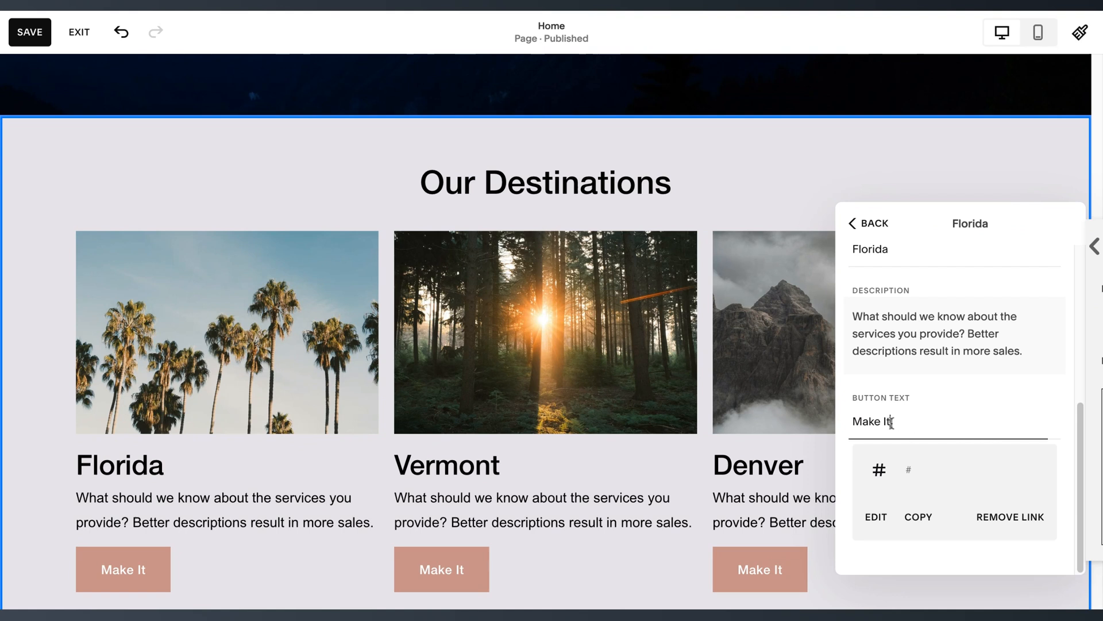
{"action": "left_click_drag", "start_coordinate": [894, 421], "coordinate": [845, 418]}
{"action": "type", "text": "Book Now"}
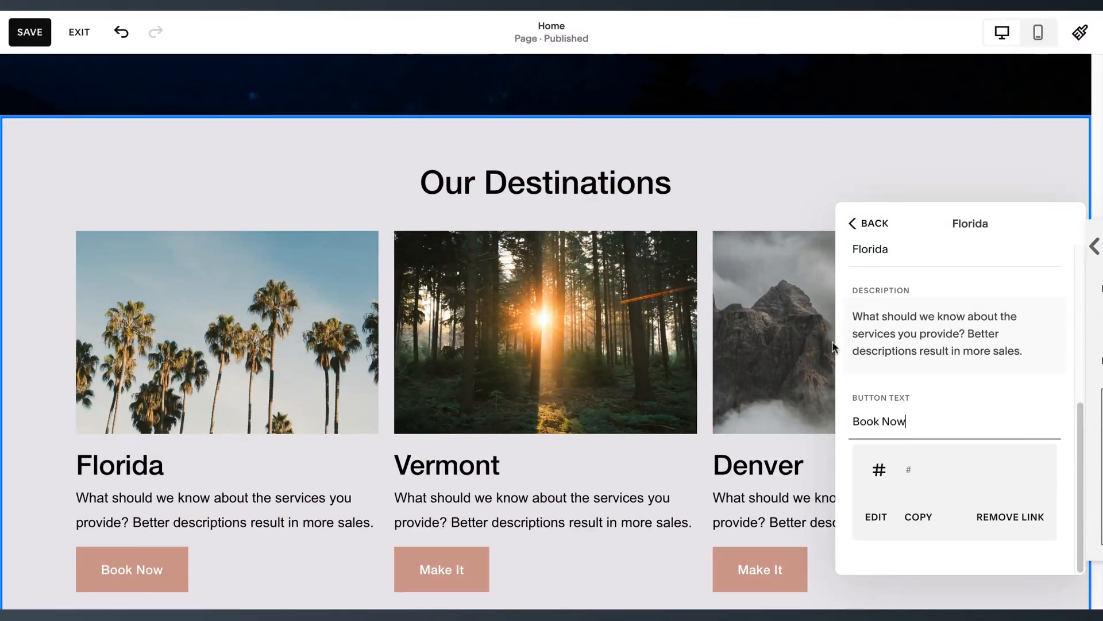
Replace the Florida item's description with "Visit Miami, Fort Lauderdale or Orlando."
{"action": "triple_click", "coordinate": [883, 354]}
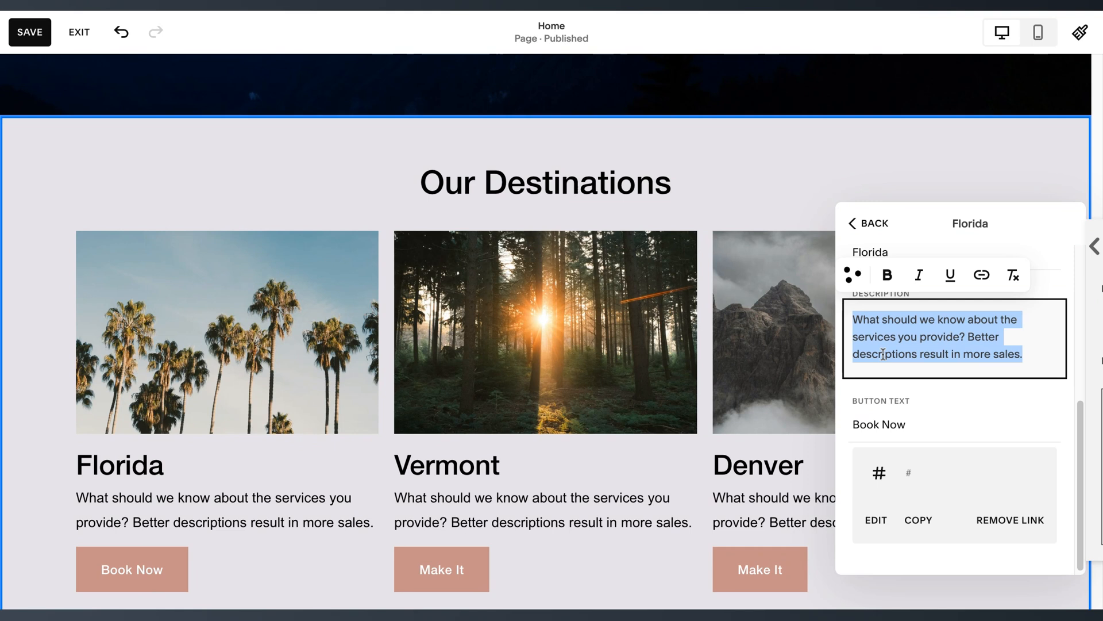
{"action": "type", "text": "Visit"}
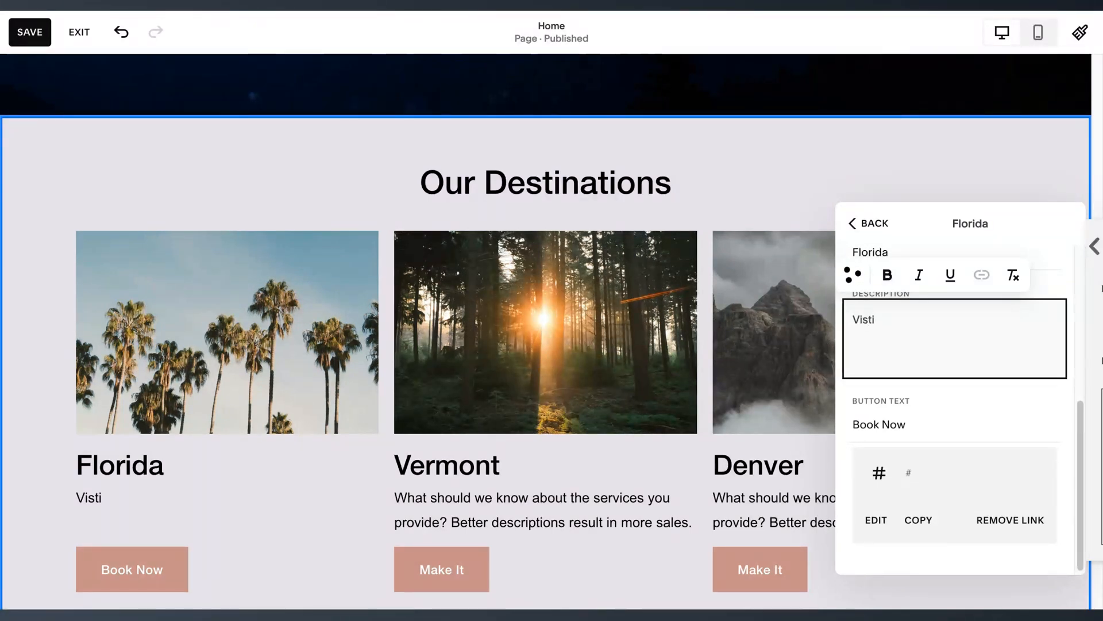
{"action": "type", "text": " Mia"}
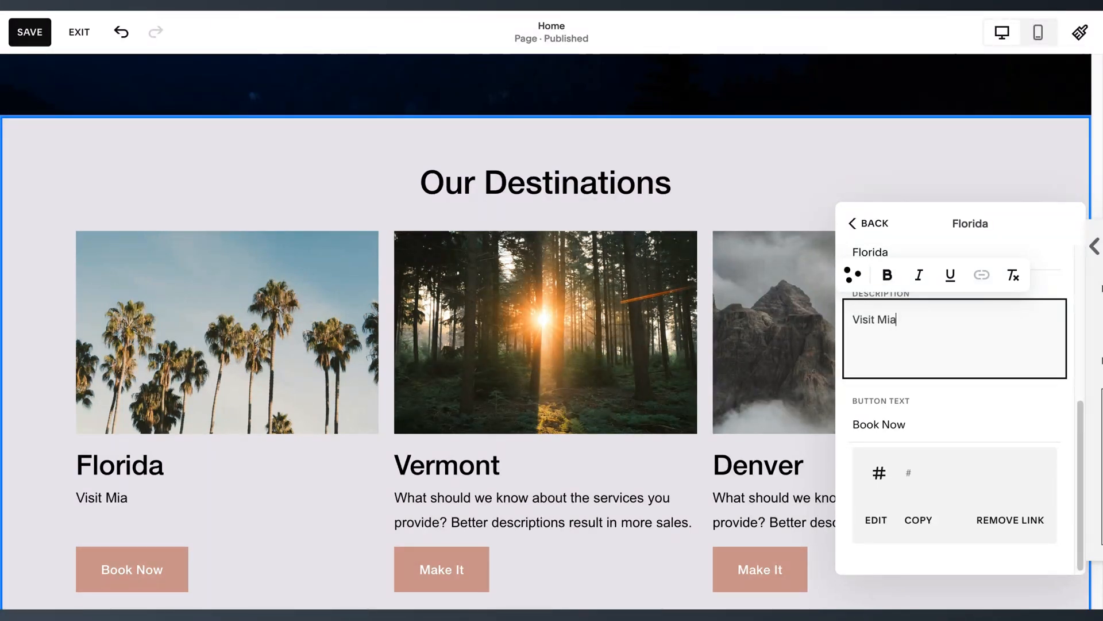
{"action": "type", "text": "mi, Fort Laude"}
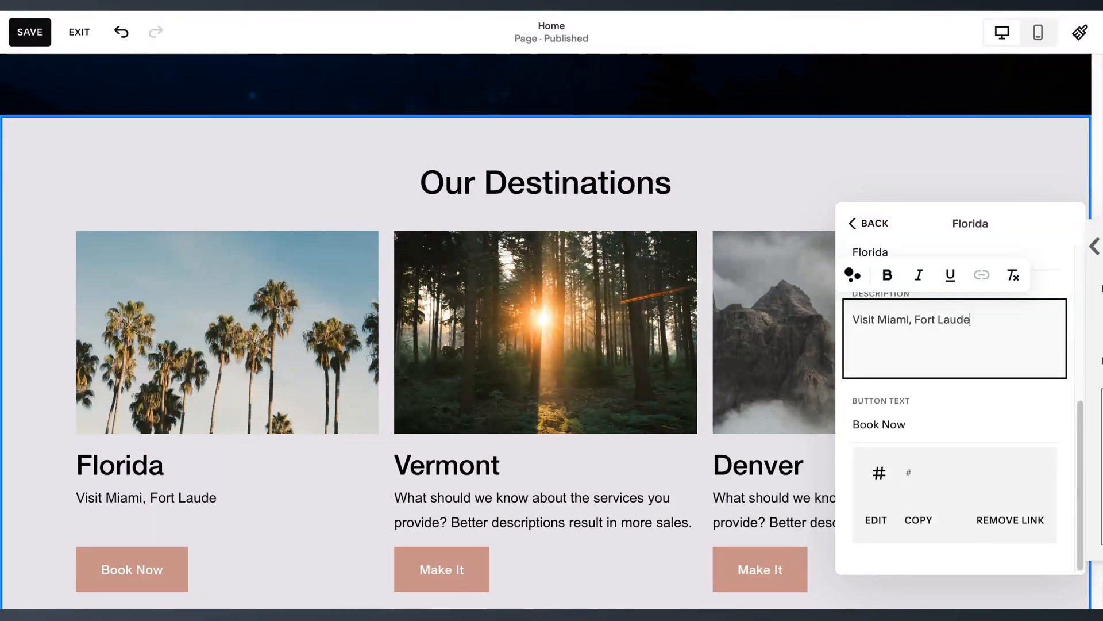
{"action": "type", "text": "rdale or Orlando."}
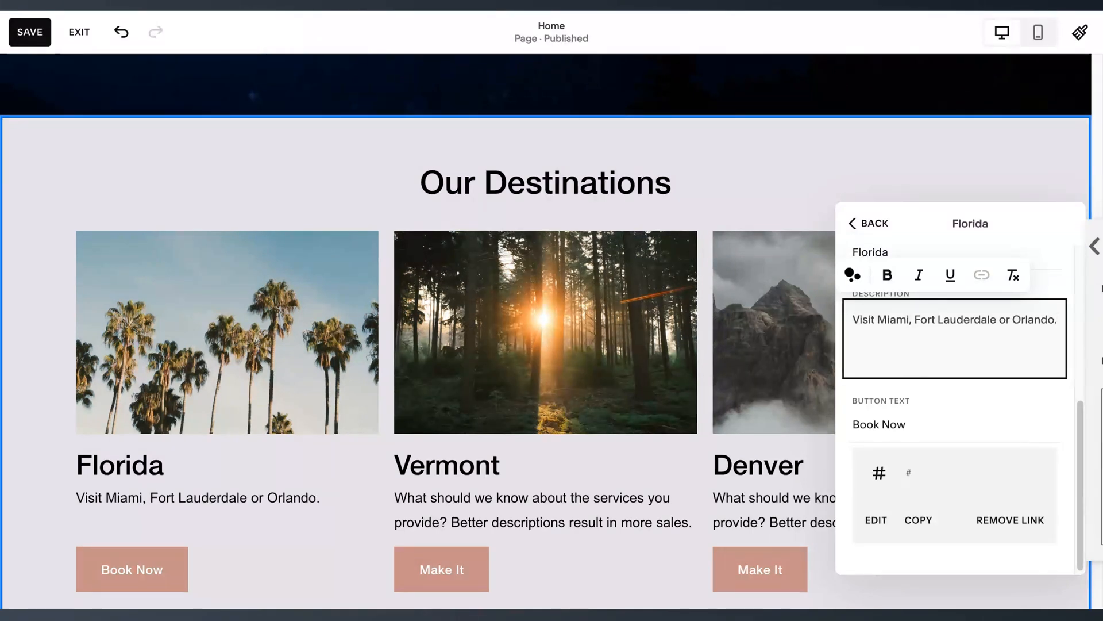
{"action": "left_click", "coordinate": [907, 489]}
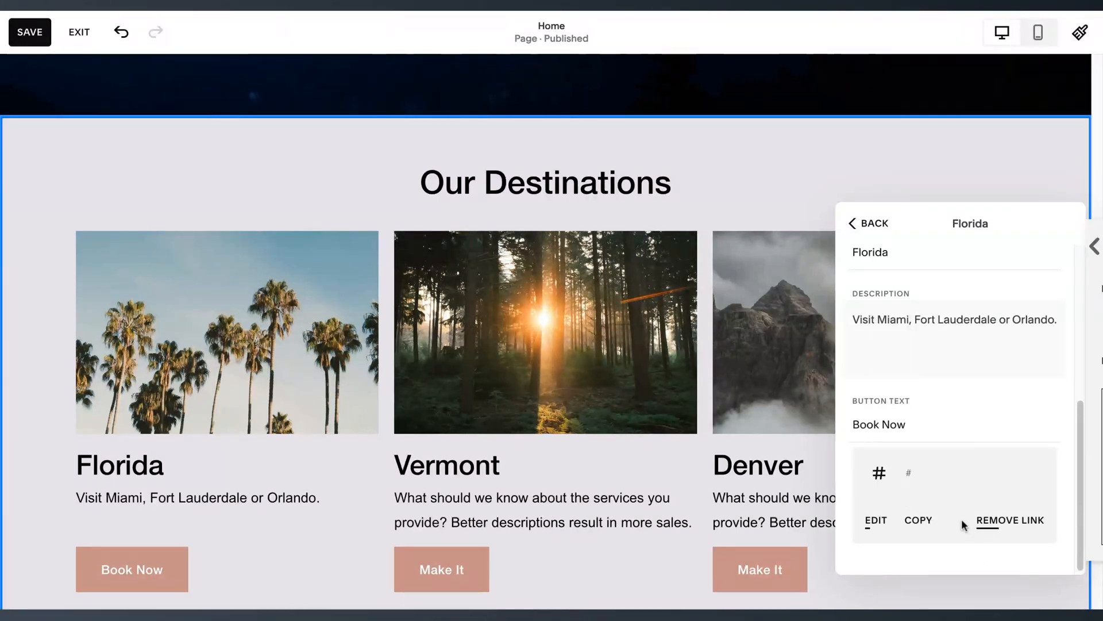
Clear the placeholder # link from Florida's Book Now button, view the available link types and close the item editor
{"action": "left_click", "coordinate": [875, 531]}
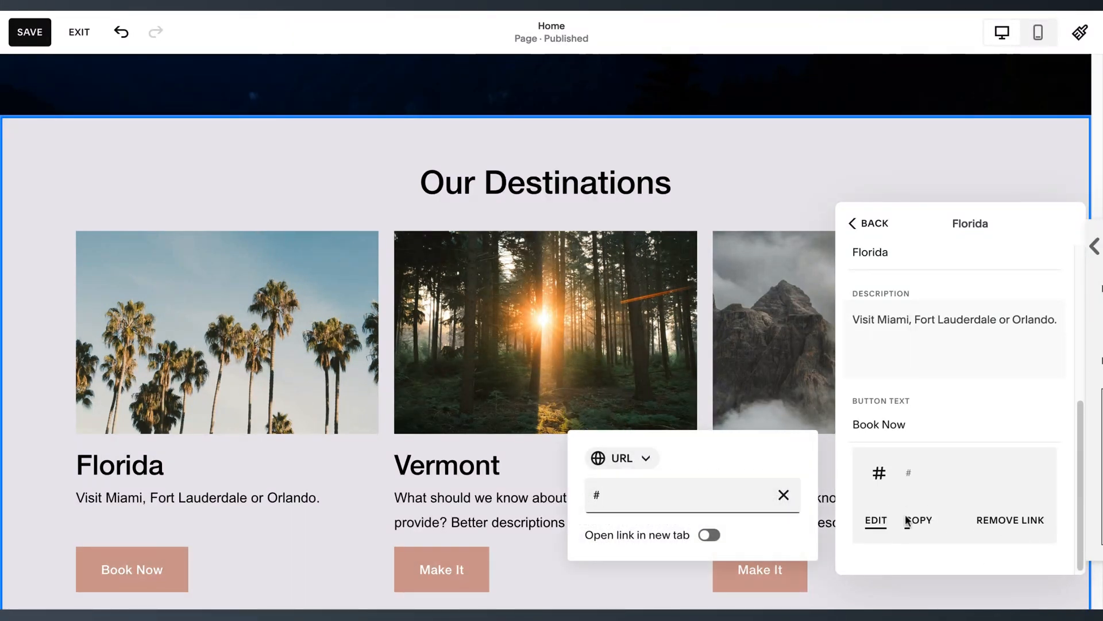
{"action": "left_click", "coordinate": [781, 497]}
{"action": "left_click", "coordinate": [643, 498]}
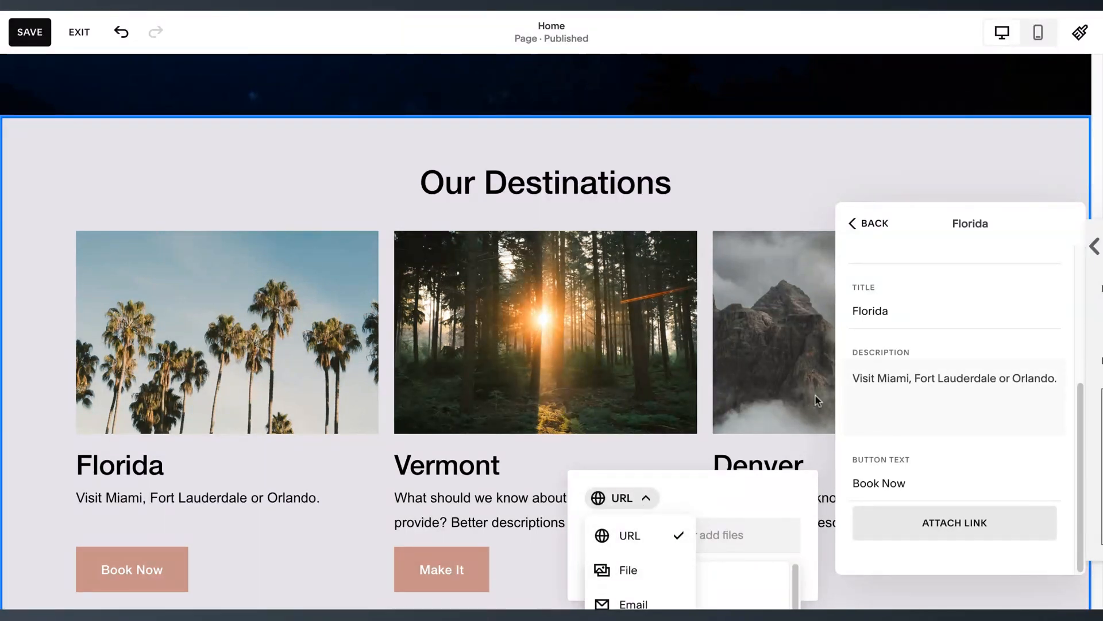
{"action": "left_click", "coordinate": [812, 446]}
Open the Our Destinations list's Size & Space design settings and look through its width and spacing options
{"action": "scroll", "coordinate": [563, 447], "scroll_direction": "down", "scroll_amount": 3}
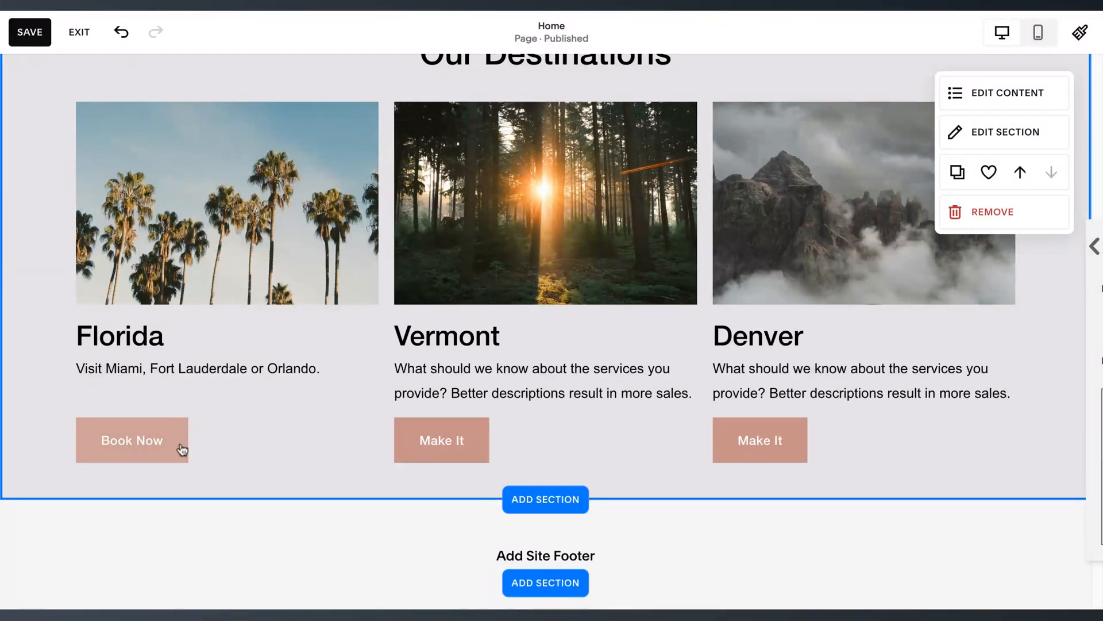
{"action": "scroll", "coordinate": [493, 374], "scroll_direction": "up", "scroll_amount": 3}
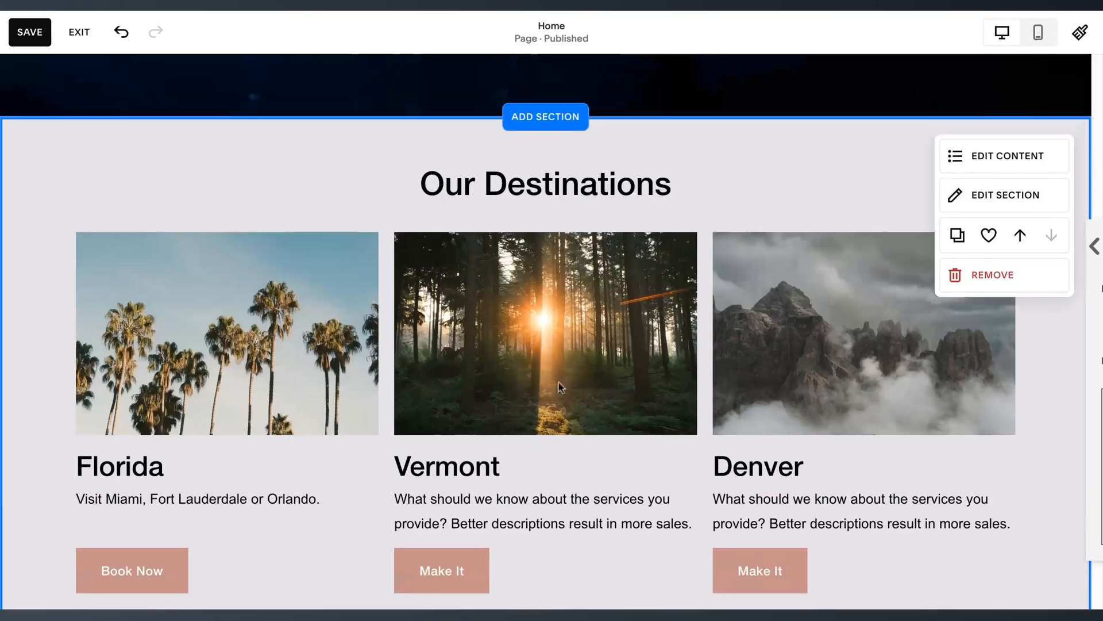
{"action": "left_click", "coordinate": [1004, 170]}
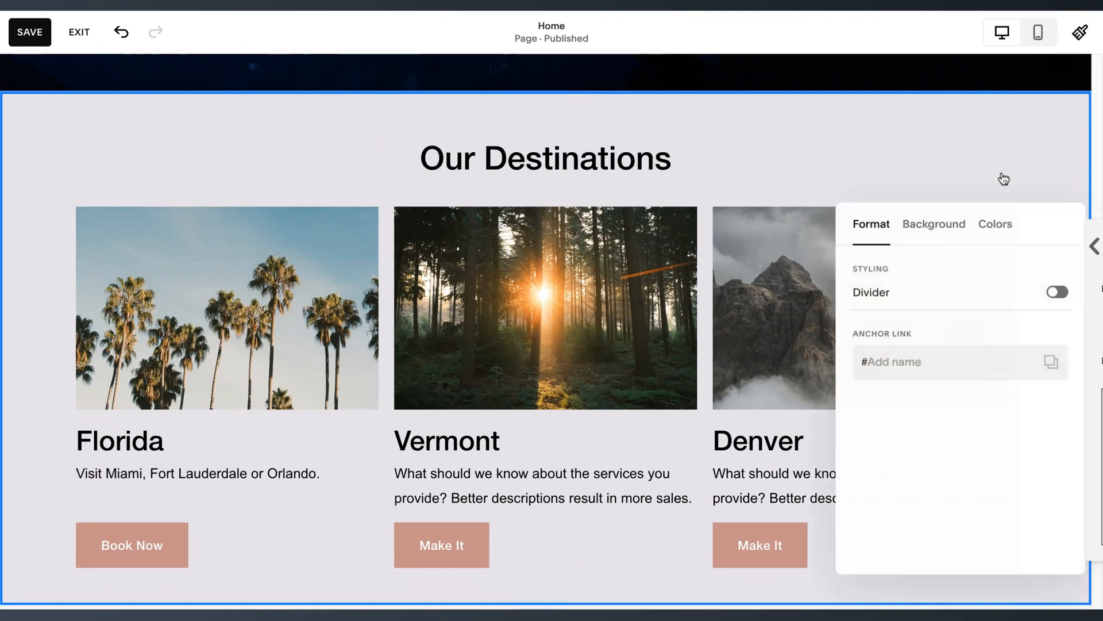
{"action": "left_click", "coordinate": [932, 178]}
{"action": "left_click", "coordinate": [1005, 132]}
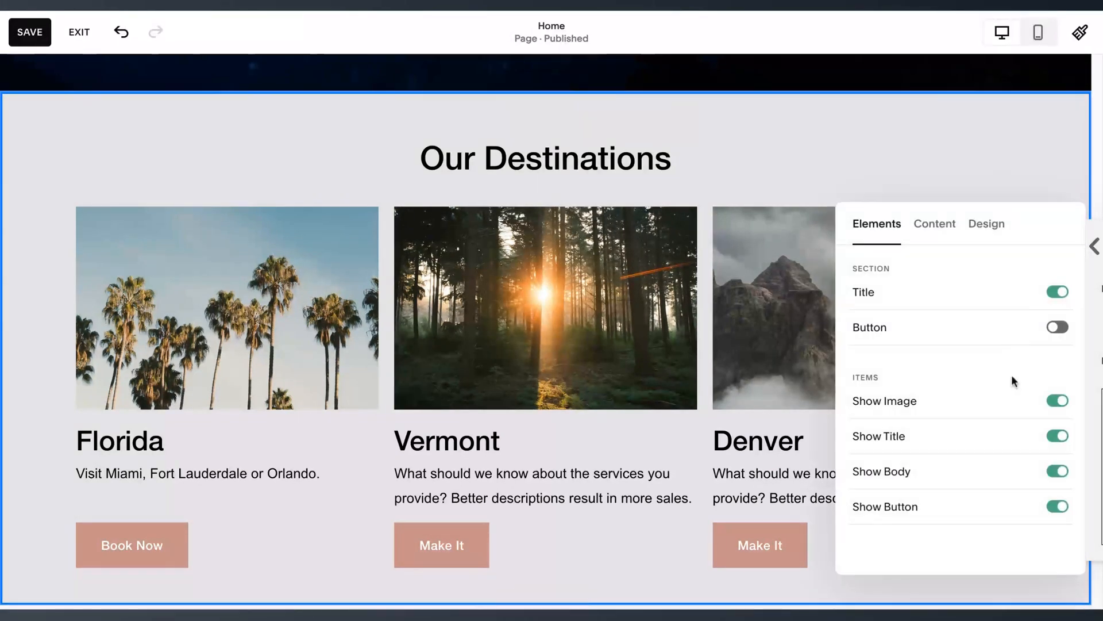
{"action": "left_click", "coordinate": [987, 230]}
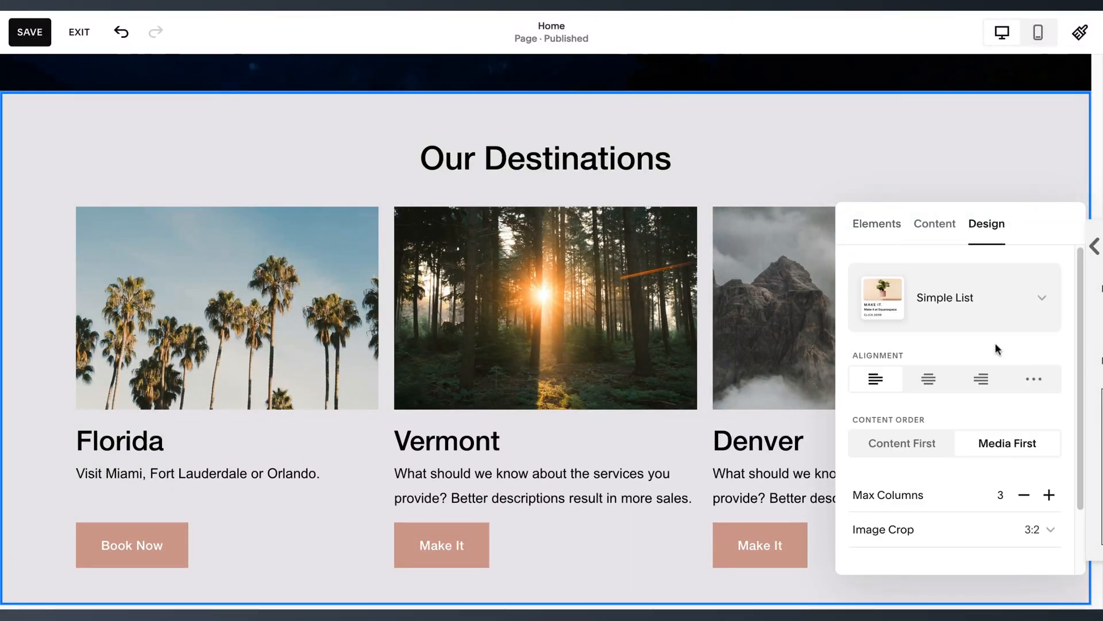
{"action": "scroll", "coordinate": [1015, 444], "scroll_direction": "down", "scroll_amount": 2}
{"action": "left_click", "coordinate": [933, 551]}
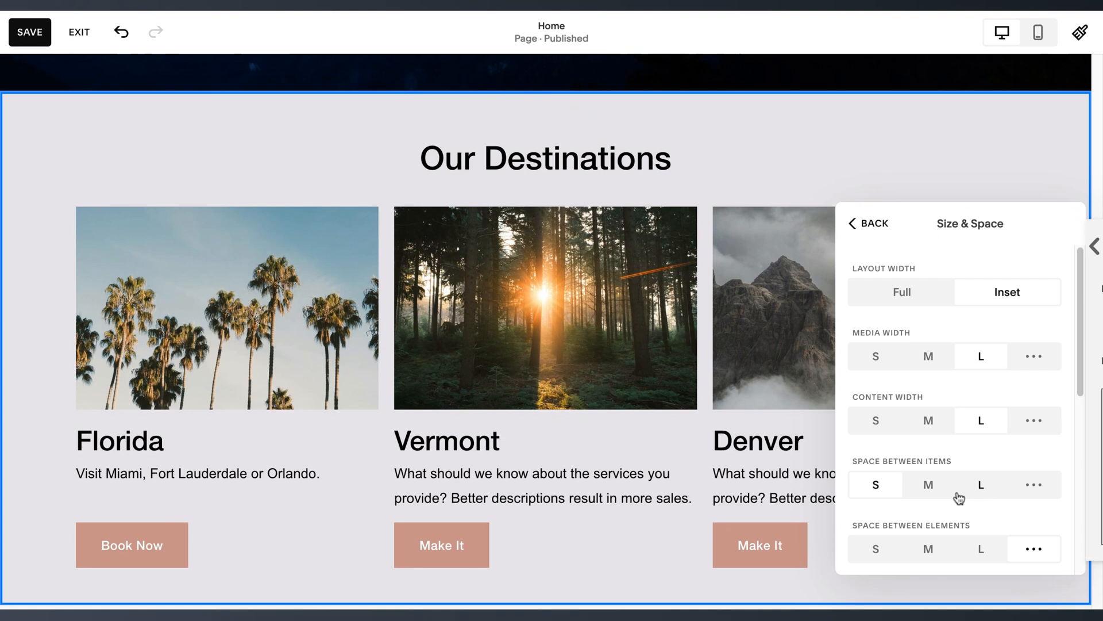
{"action": "scroll", "coordinate": [983, 486], "scroll_direction": "down", "scroll_amount": 2}
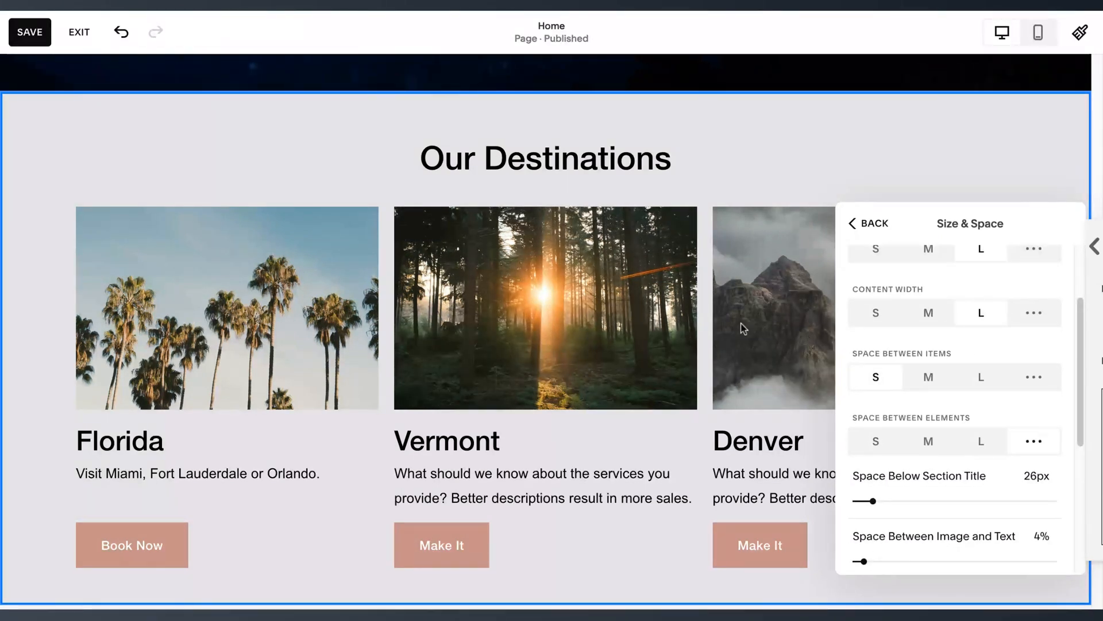